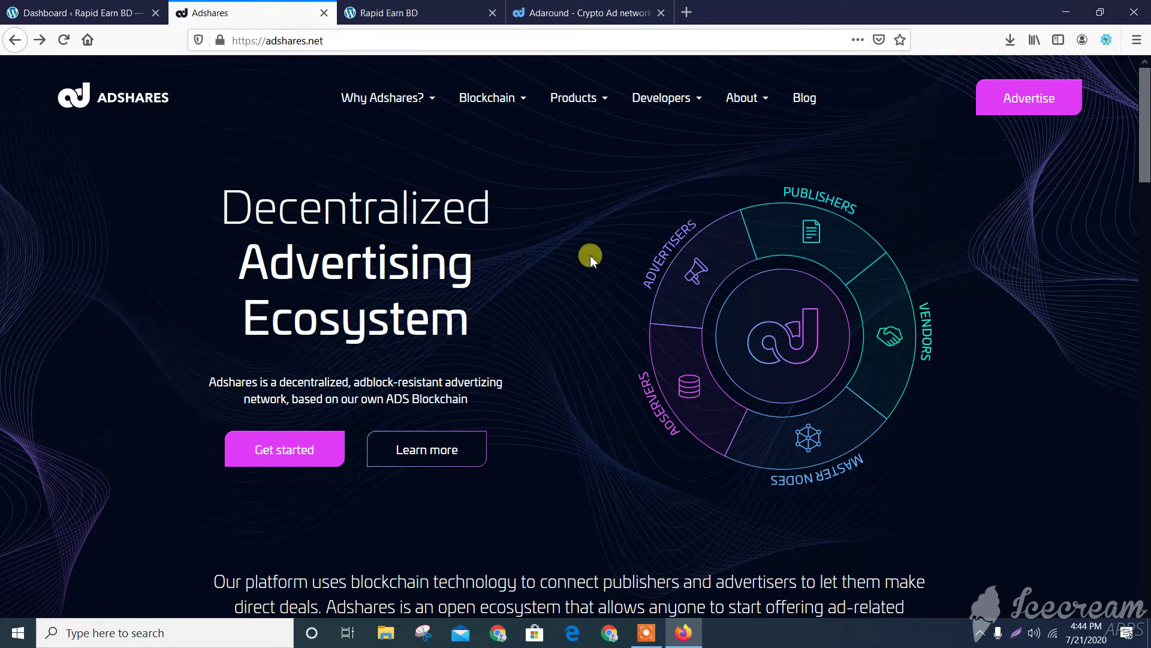
# - Look over the Adshares home page and open its page for publishers
pyautogui.scroll(-2, 648, 287)
pyautogui.scroll(2, 648, 288)
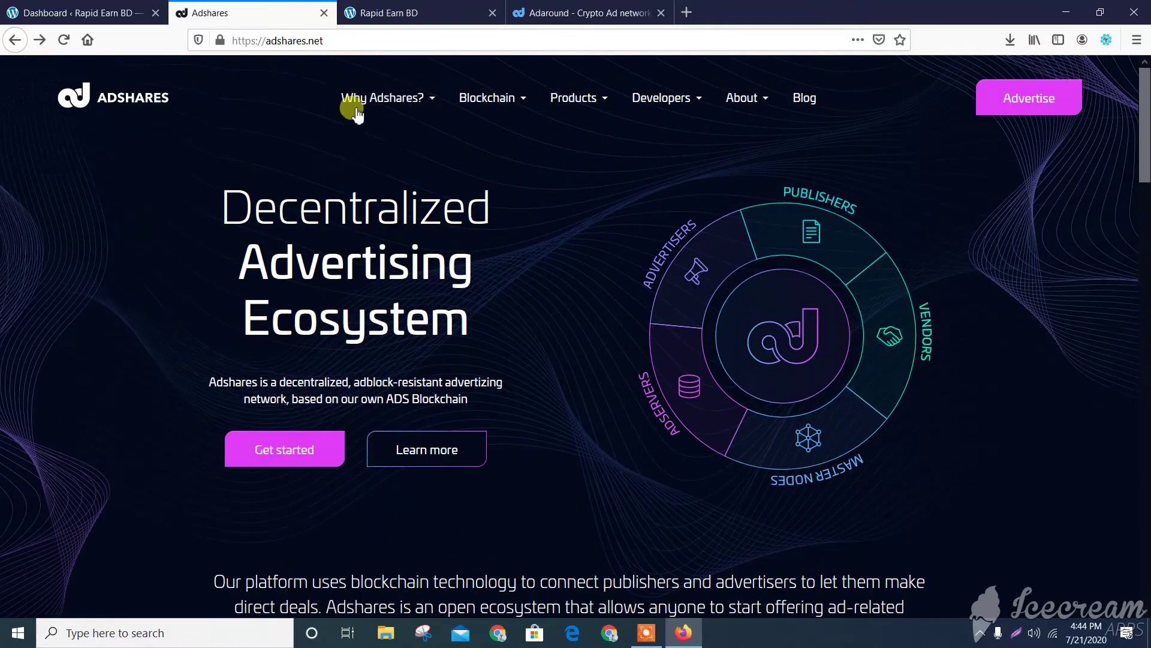
pyautogui.click(336, 44)
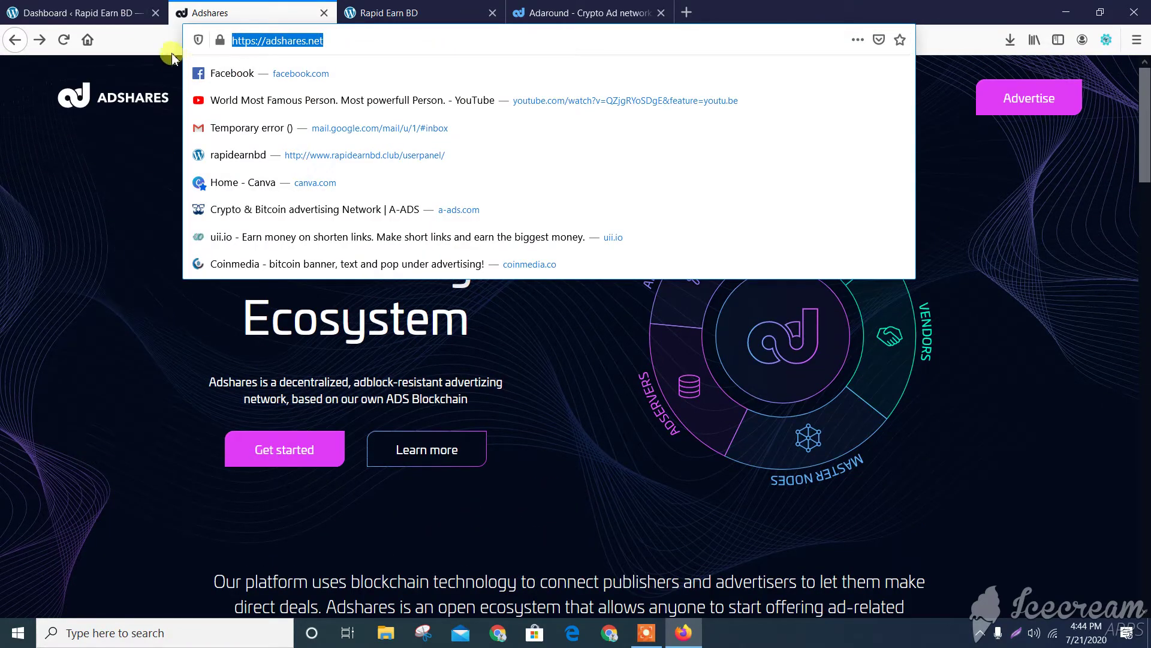
pyautogui.moveTo(1145, 151); pyautogui.dragTo(1145, 292)
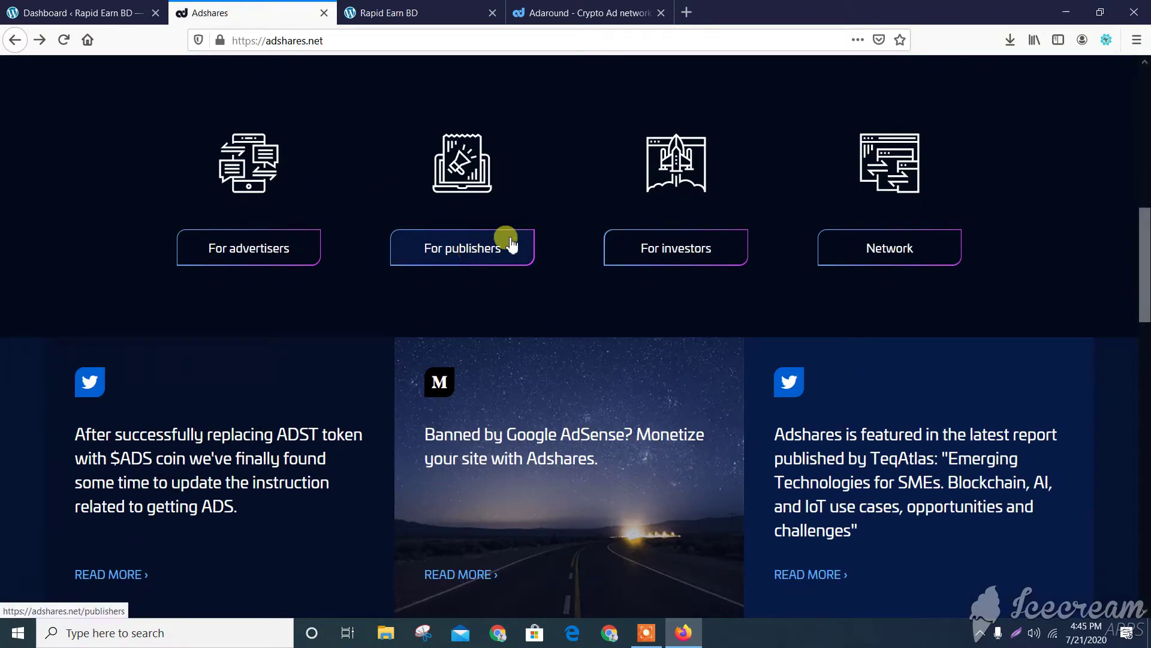
pyautogui.click(476, 252)
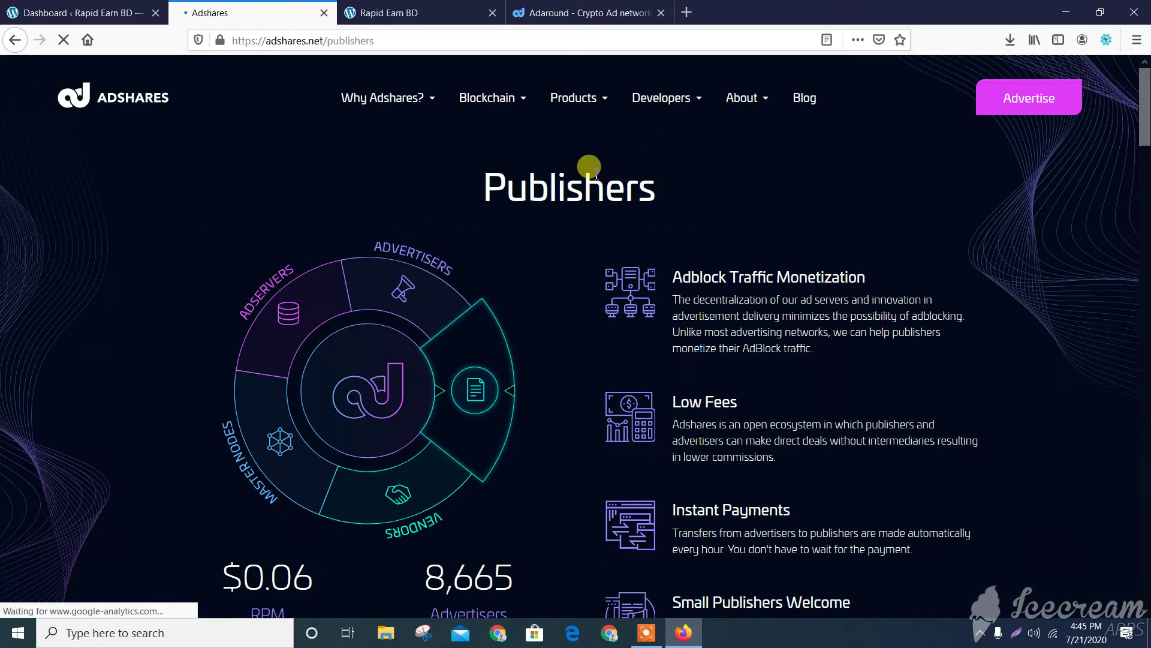
# - Follow the publisher joining instructions to the Adshares network list and open the Adaround ad server
pyautogui.scroll(-15, 809, 242)
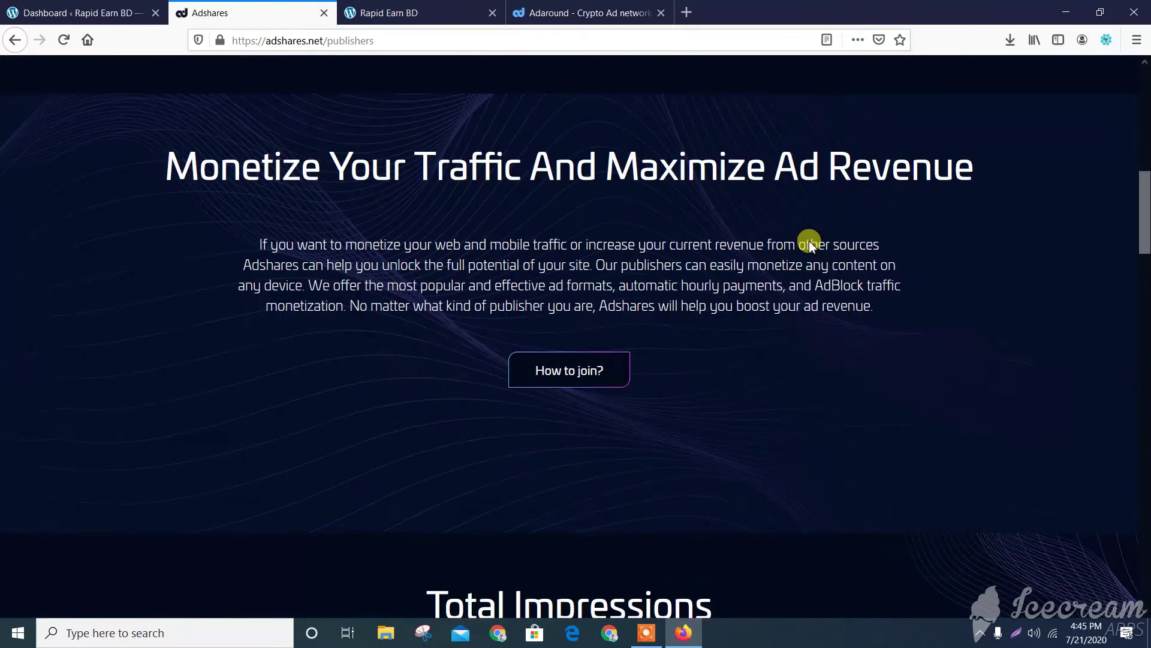
pyautogui.scroll(4, 809, 241)
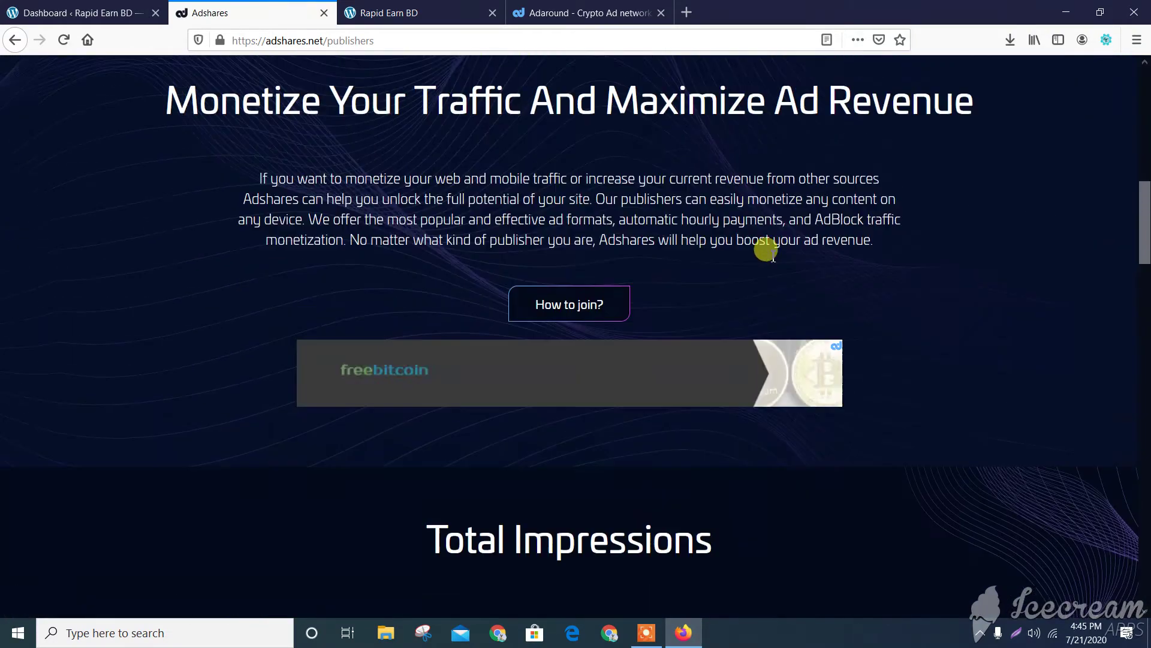
pyautogui.click(567, 313)
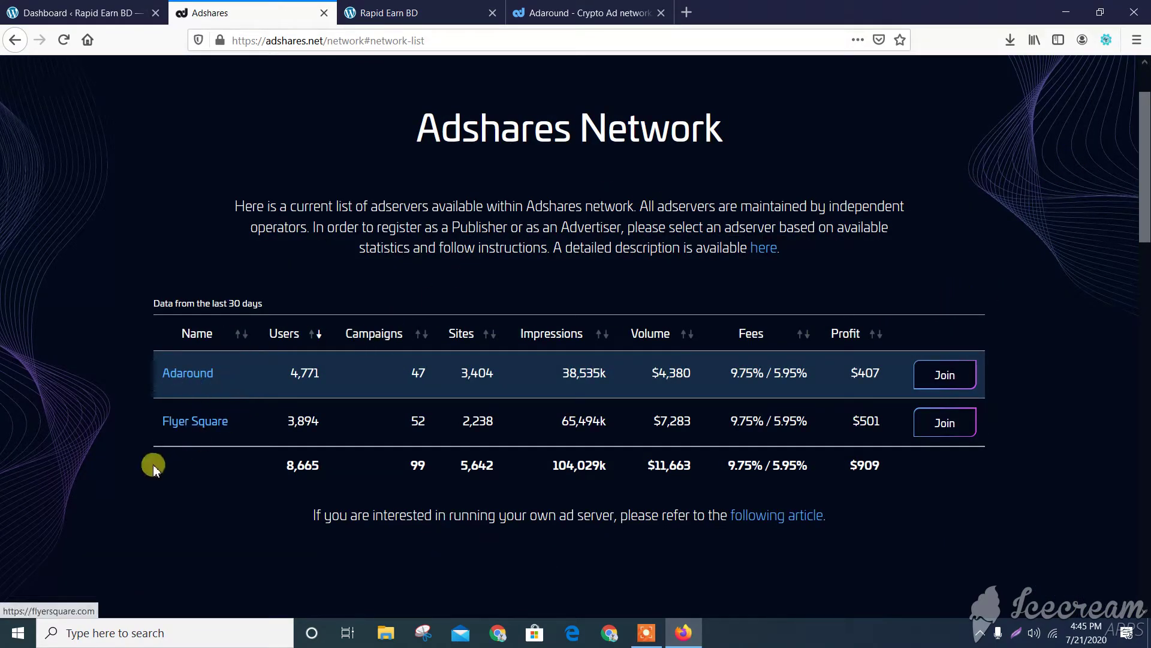
pyautogui.click(188, 376)
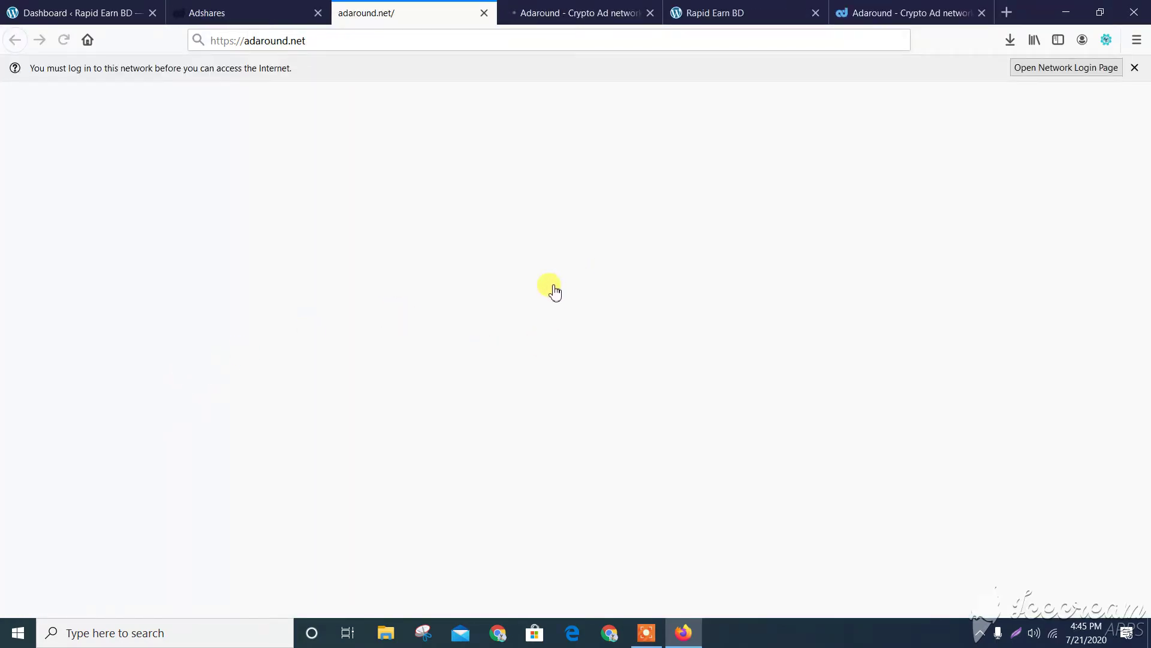
# - Close the extra Adaround tab with the network login notice and log out of the publisher account
pyautogui.click(650, 13)
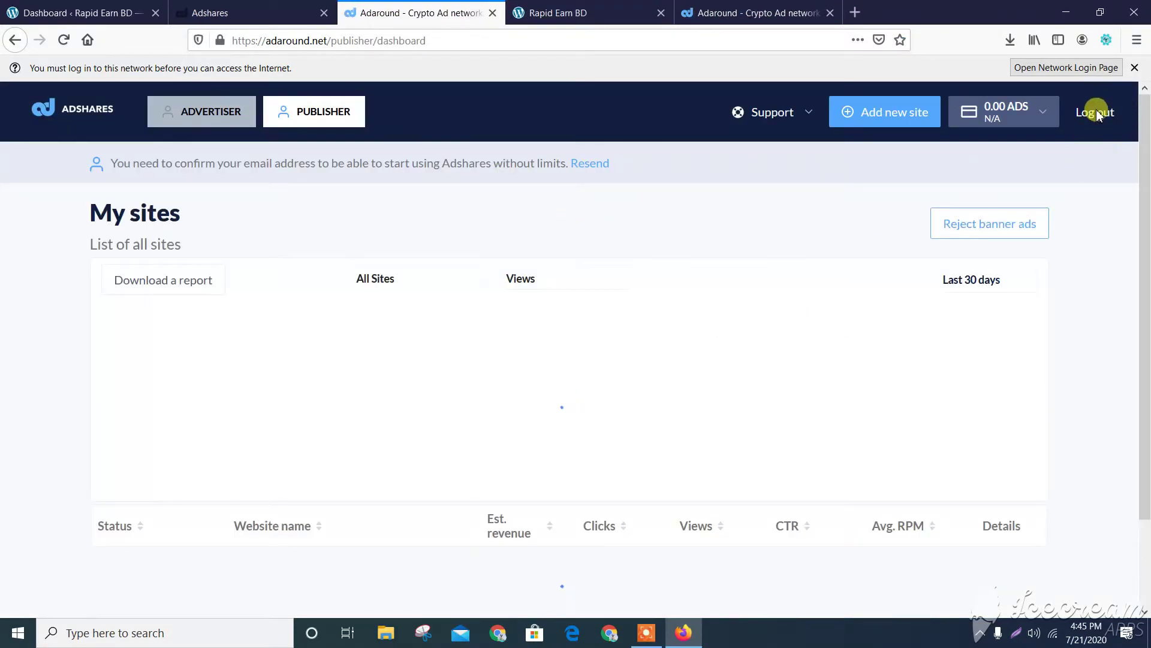
pyautogui.click(1134, 68)
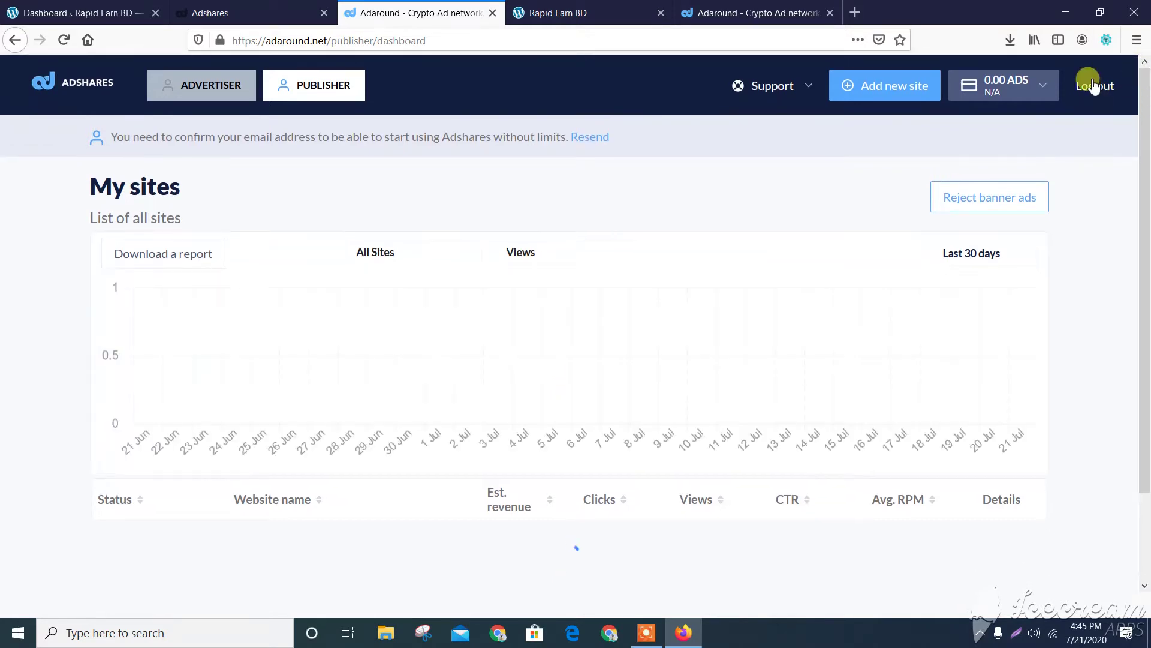
pyautogui.click(1091, 87)
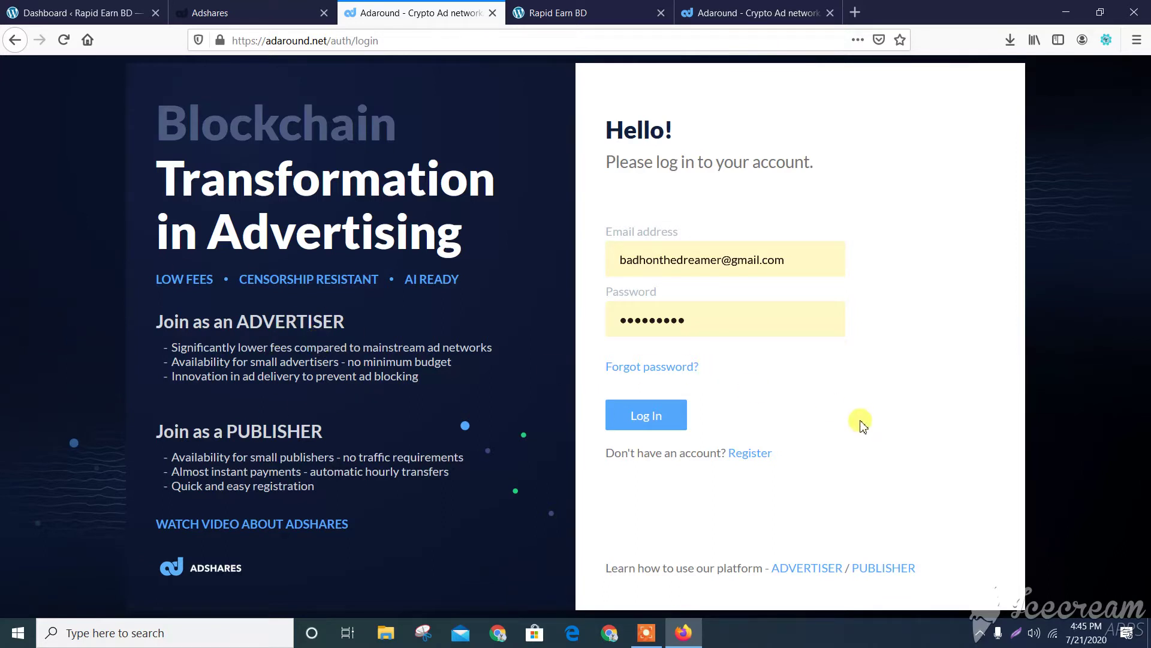
# - Open the account registration form and examine its email, password, password confirmation and terms agreement fields
pyautogui.click(407, 39)
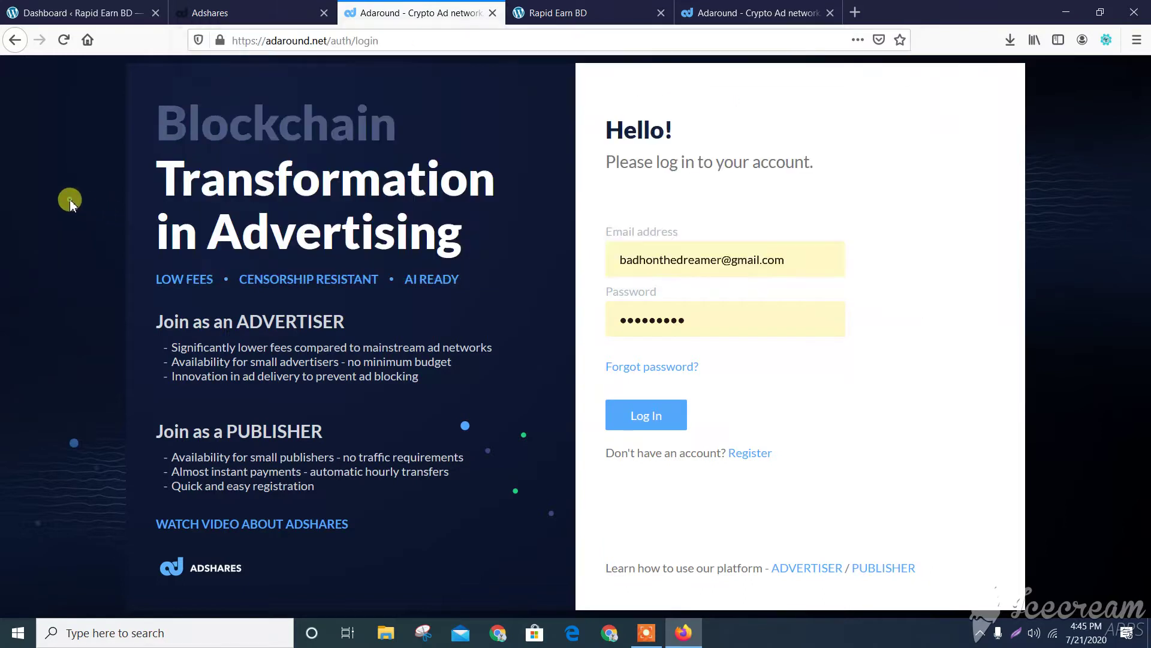
pyautogui.click(73, 203)
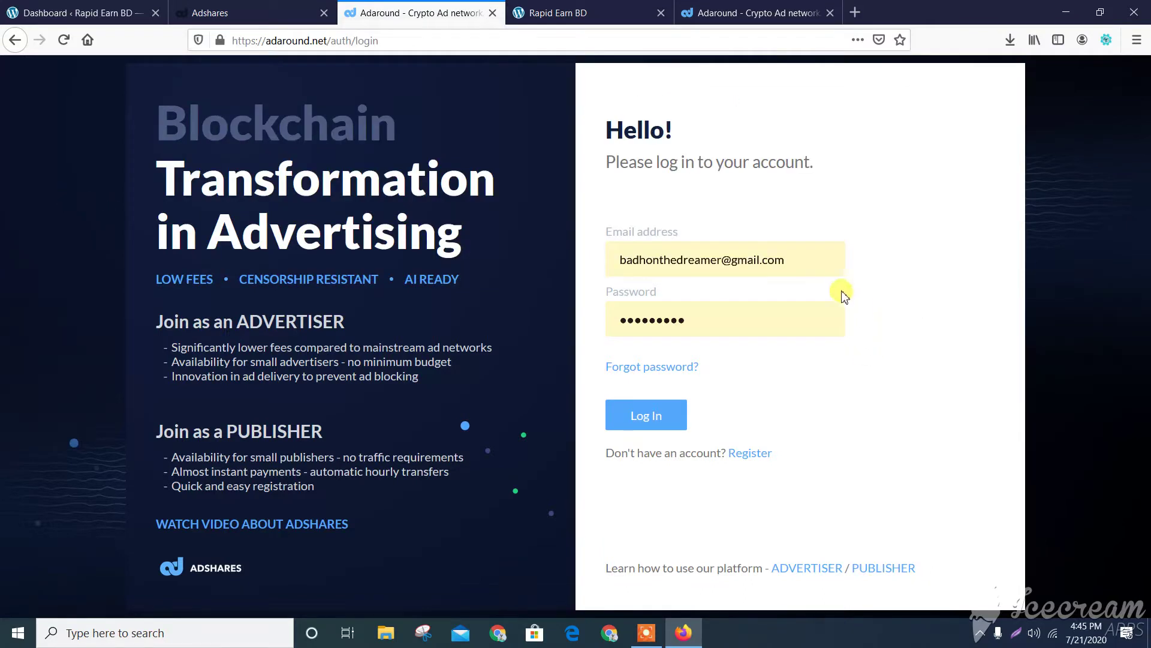
pyautogui.click(752, 456)
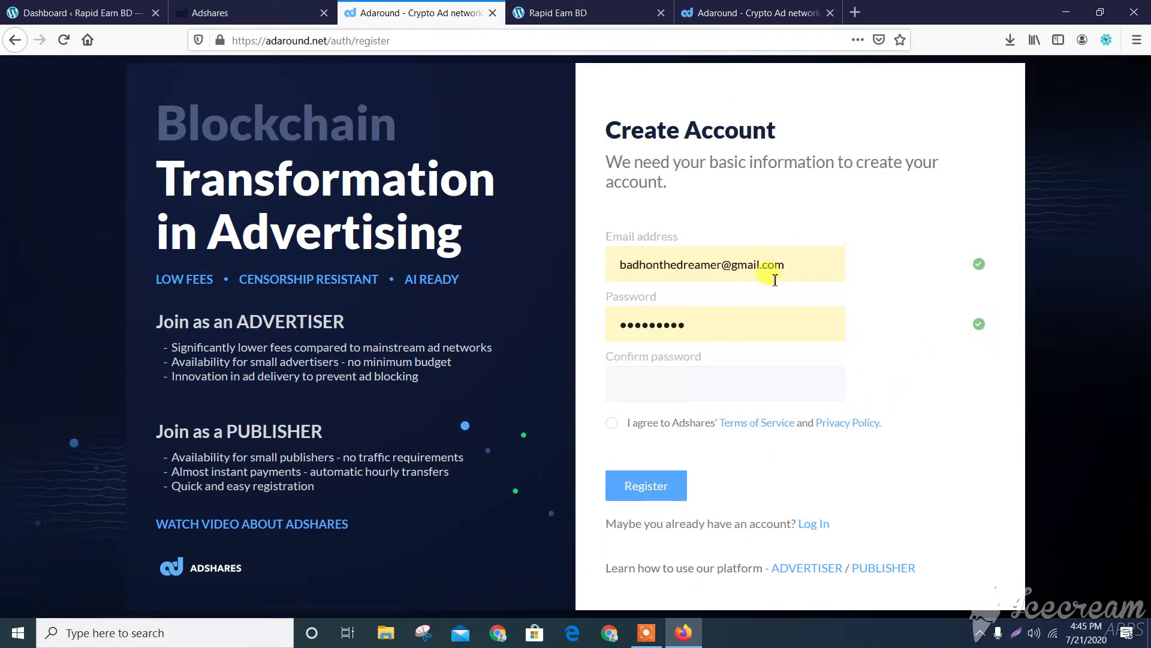
pyautogui.tripleClick(795, 262)
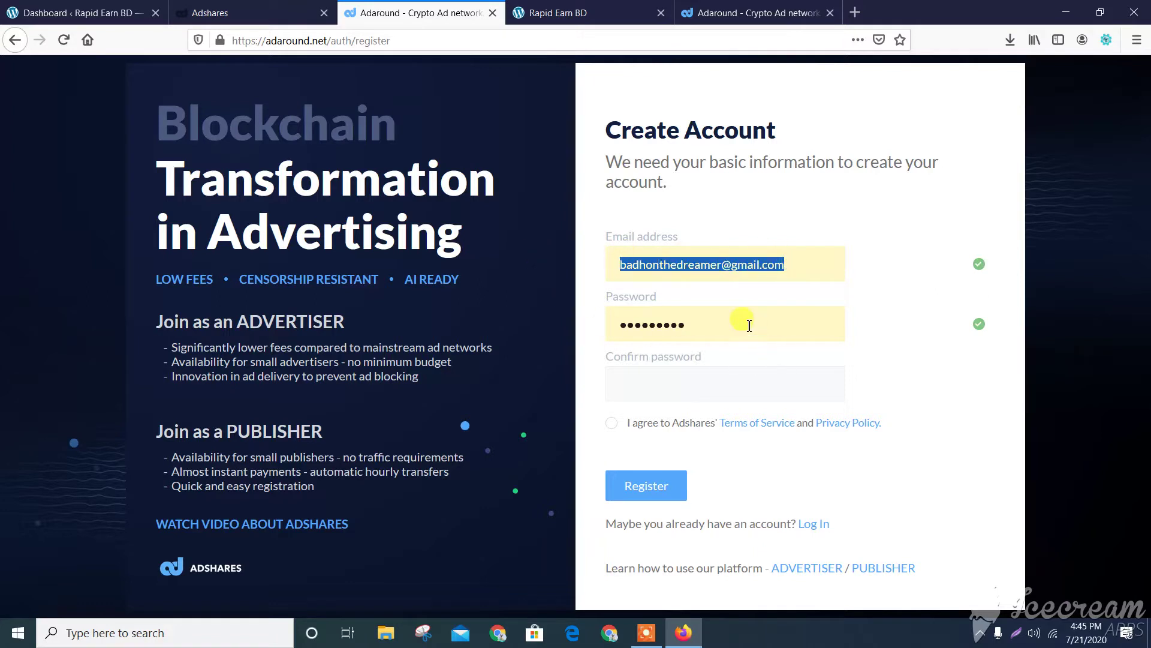
pyautogui.moveTo(749, 325); pyautogui.dragTo(612, 305)
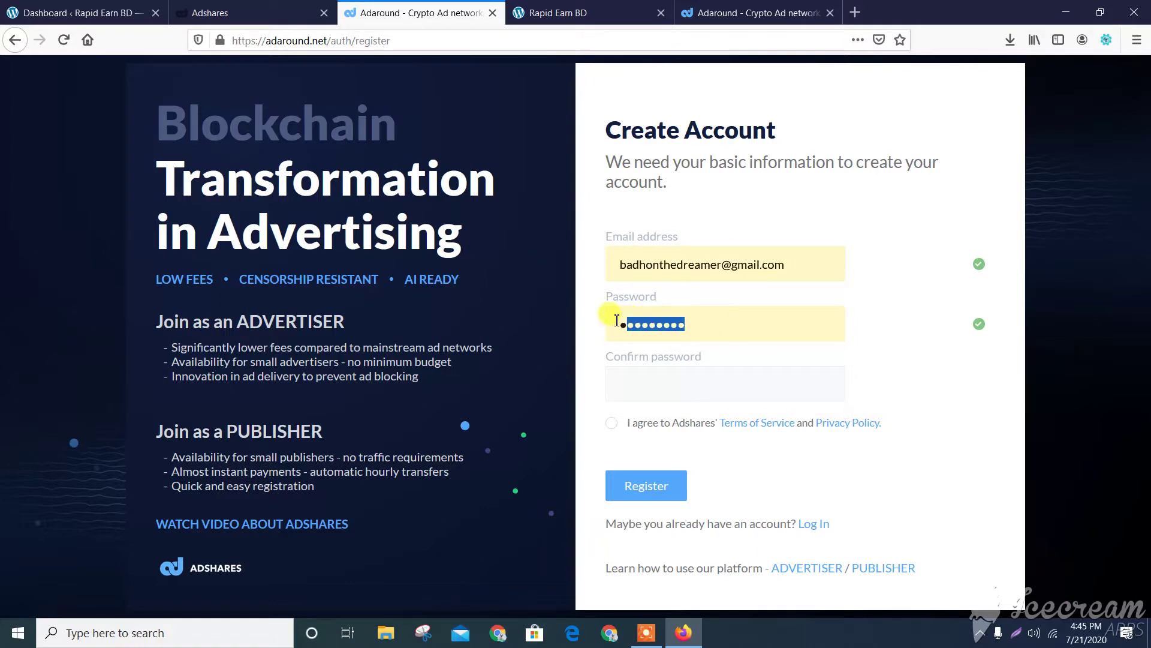
pyautogui.click(719, 381)
pyautogui.click(987, 466)
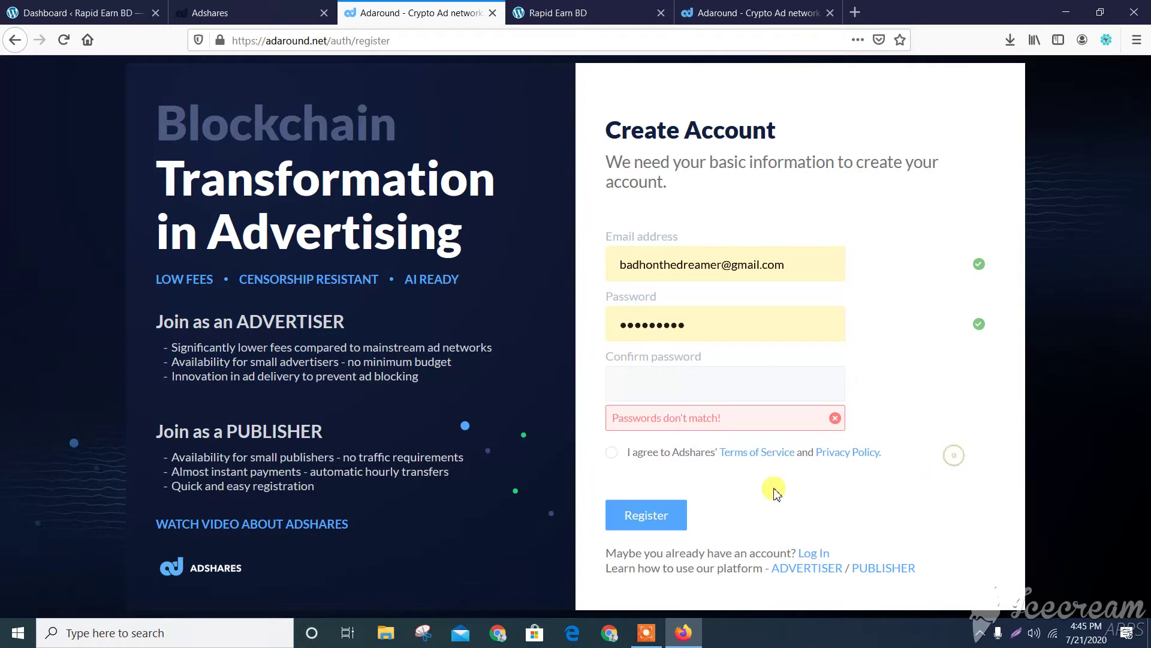
pyautogui.click(611, 454)
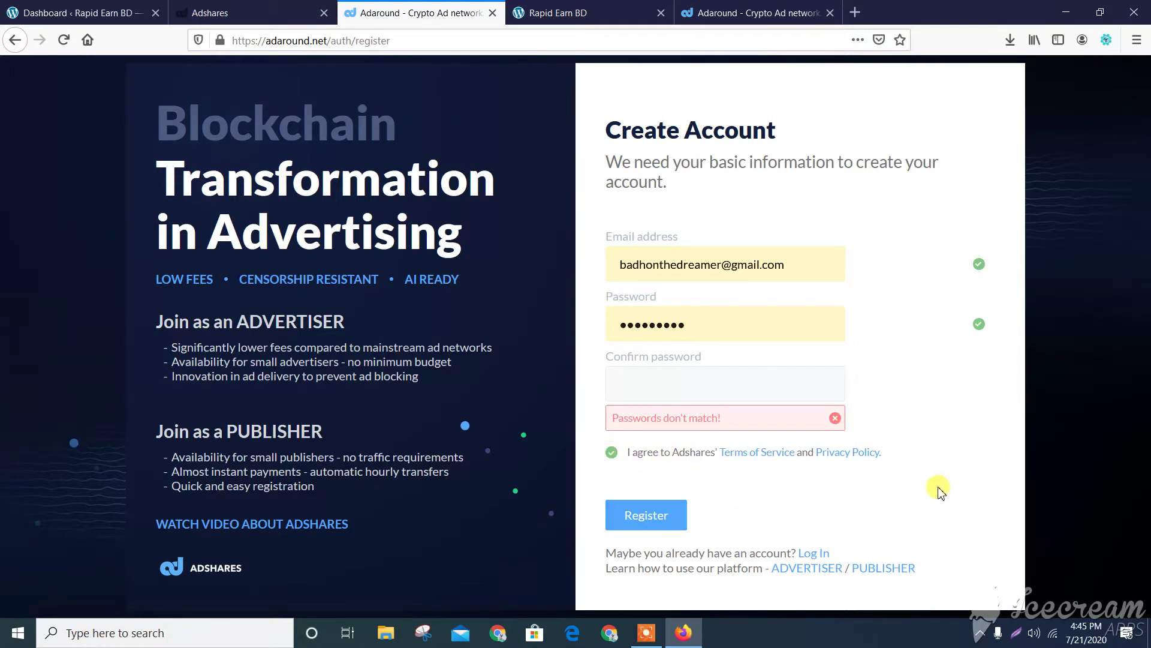
pyautogui.click(611, 454)
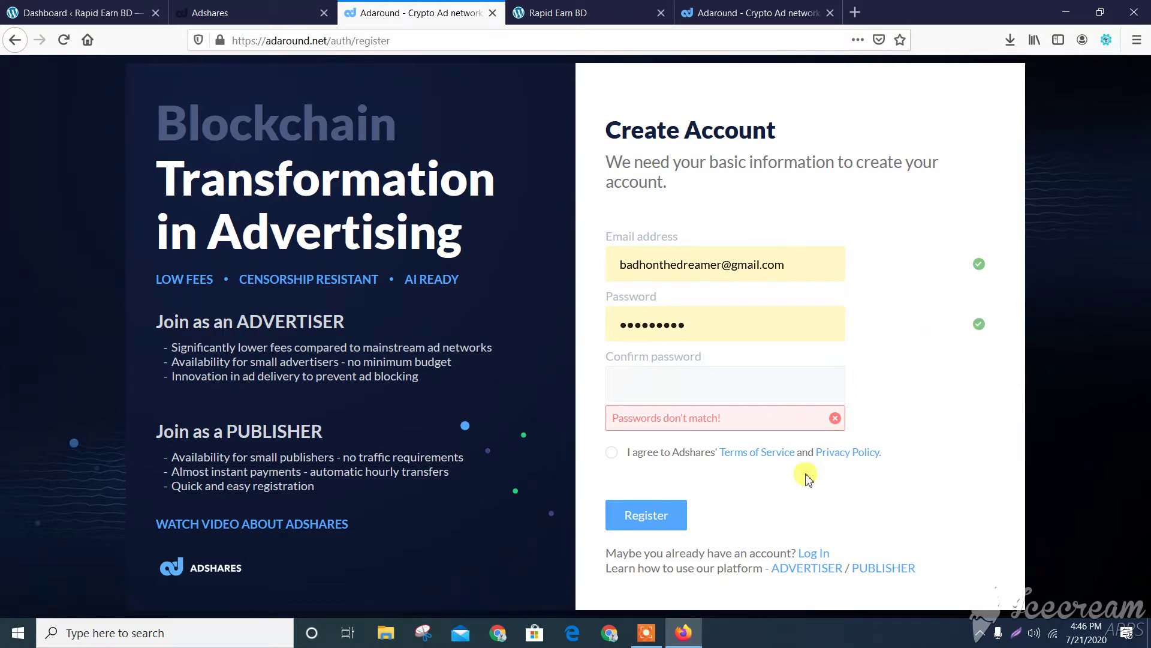
# - Return to the login form, log in with the saved credentials and start adding a new site
pyautogui.click(13, 47)
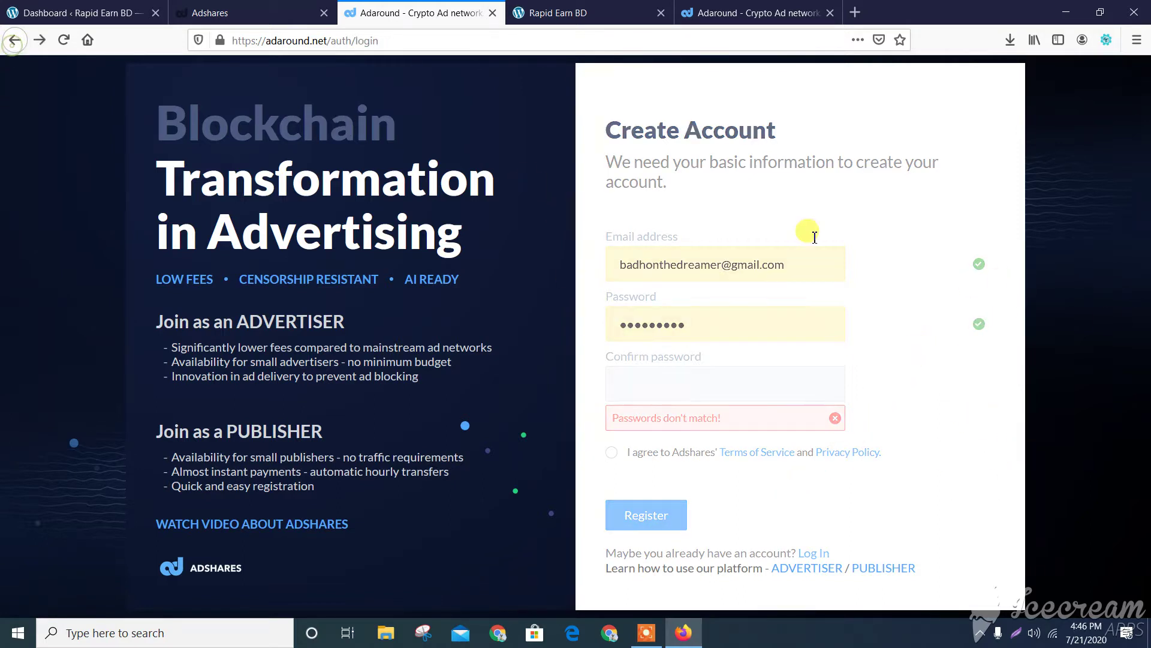
pyautogui.click(642, 412)
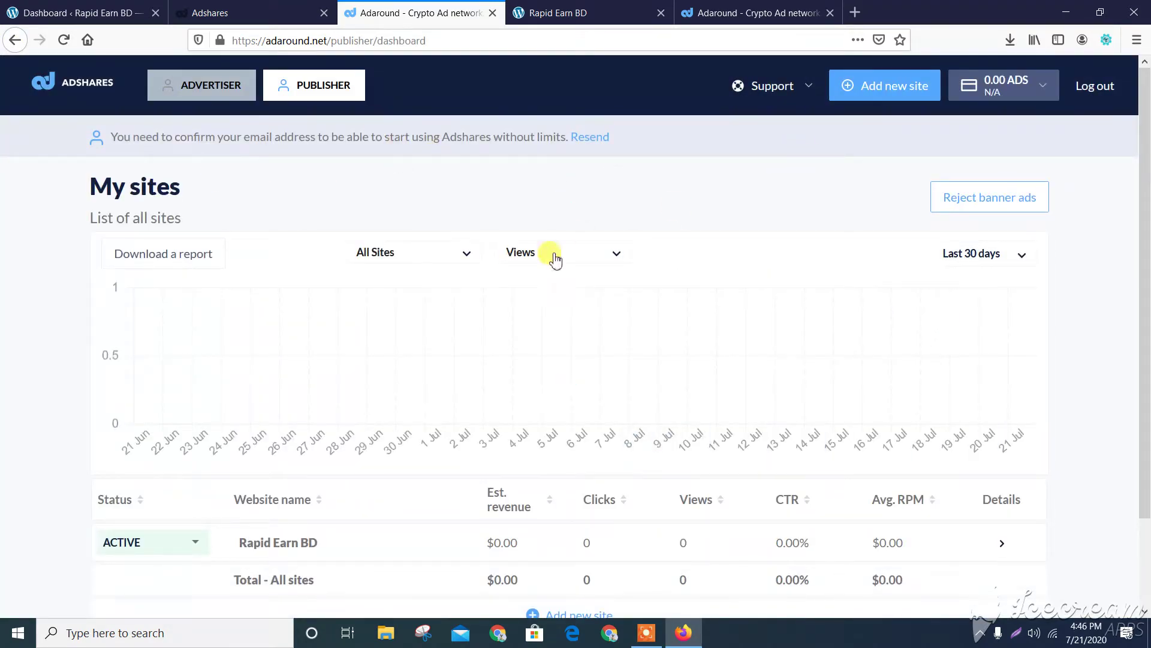
pyautogui.click(882, 101)
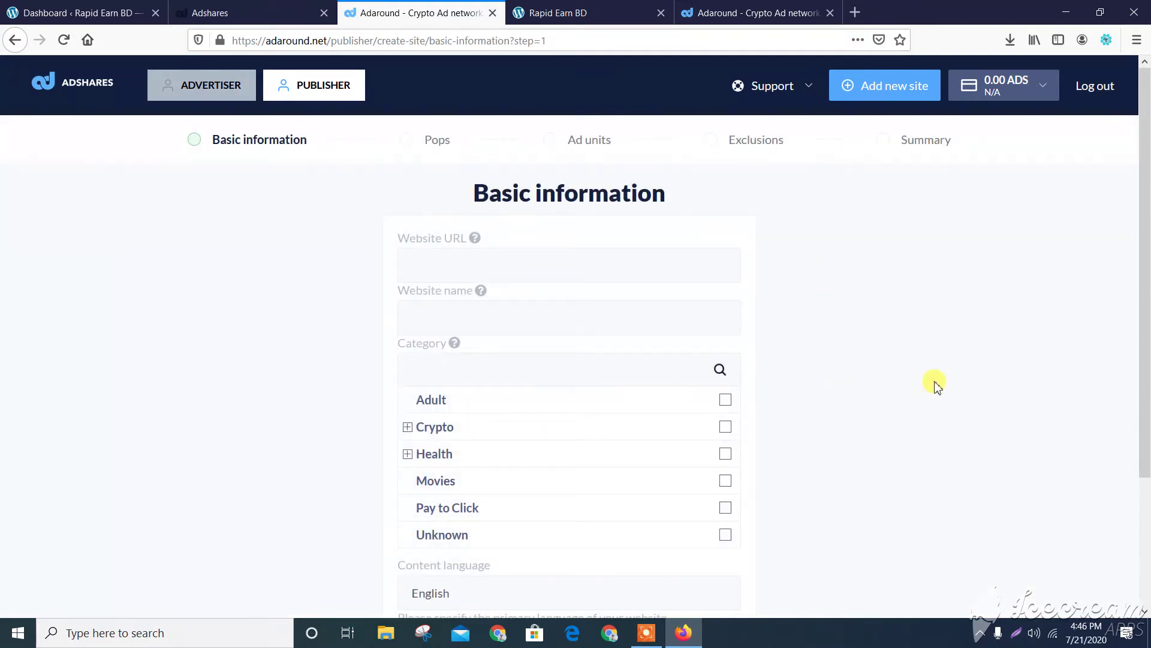
pyautogui.click(550, 270)
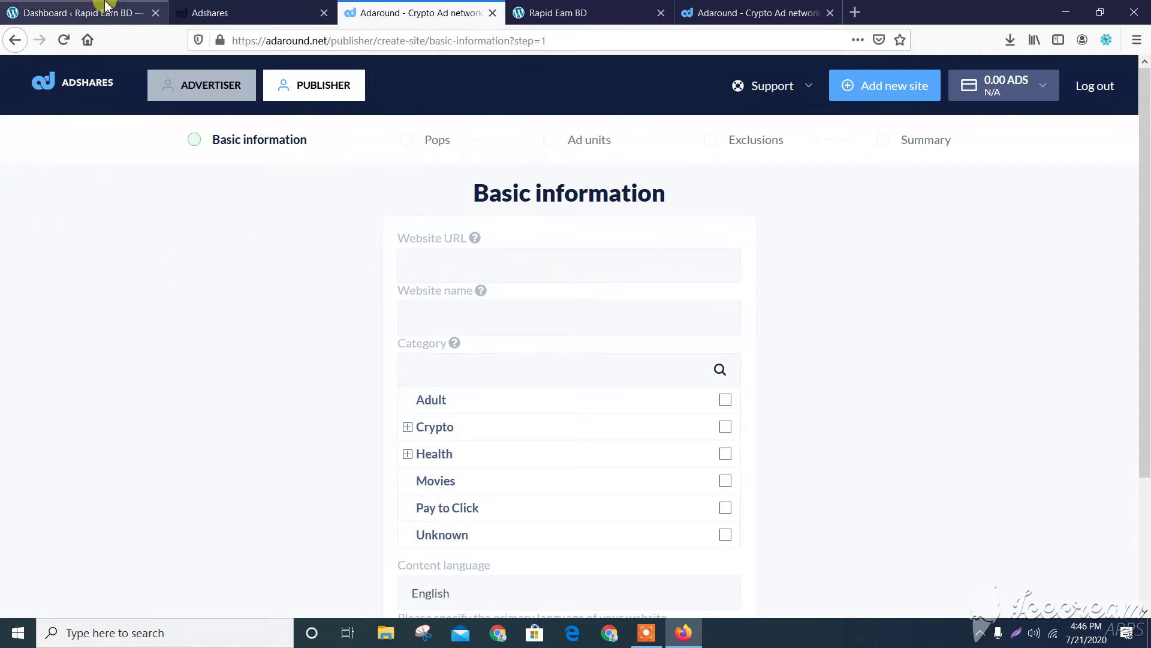
pyautogui.click(71, 13)
pyautogui.click(349, 39)
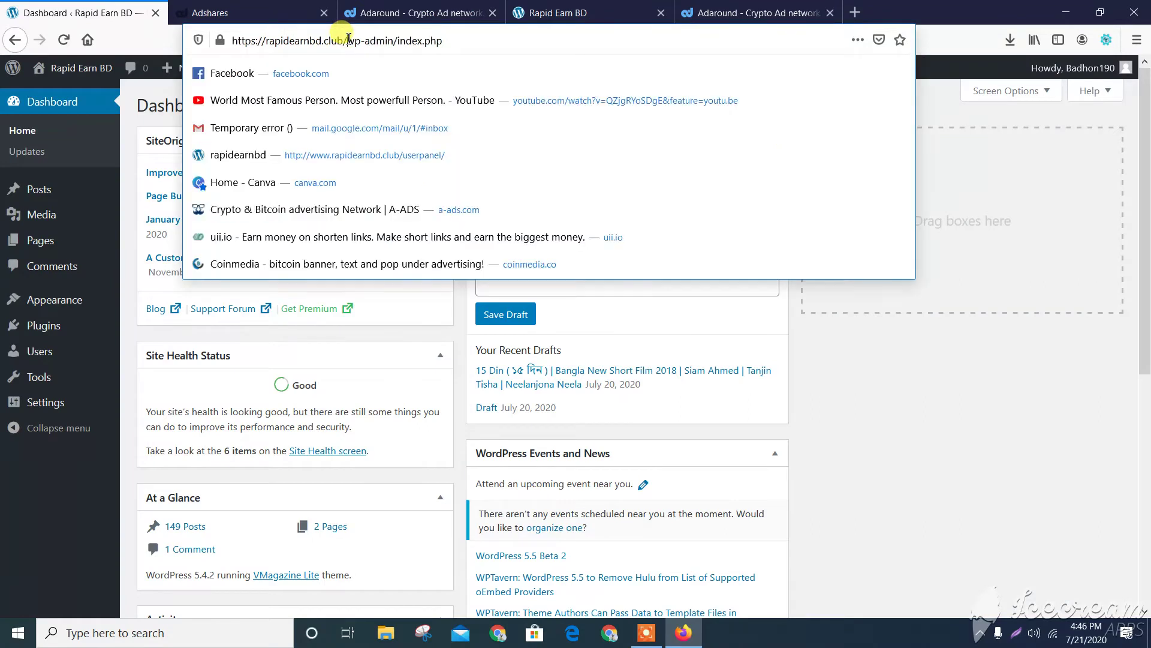
pyautogui.moveTo(360, 40); pyautogui.dragTo(232, 40)
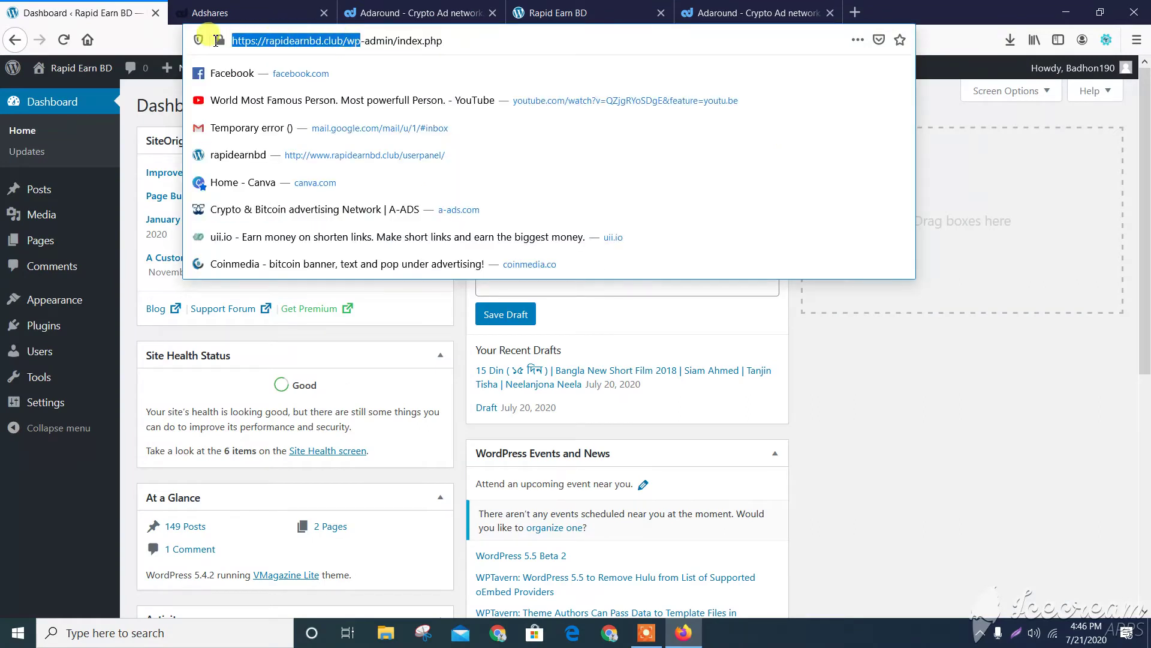
pyautogui.moveTo(360, 40); pyautogui.dragTo(324, 40)
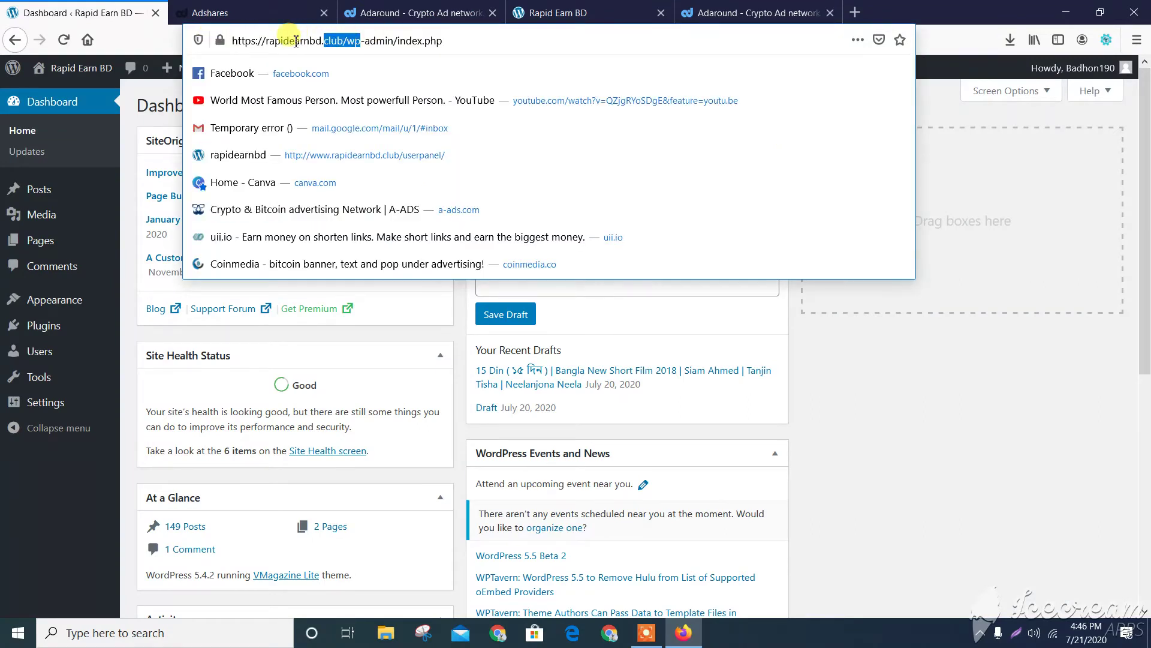
pyautogui.moveTo(234, 41); pyautogui.dragTo(342, 45)
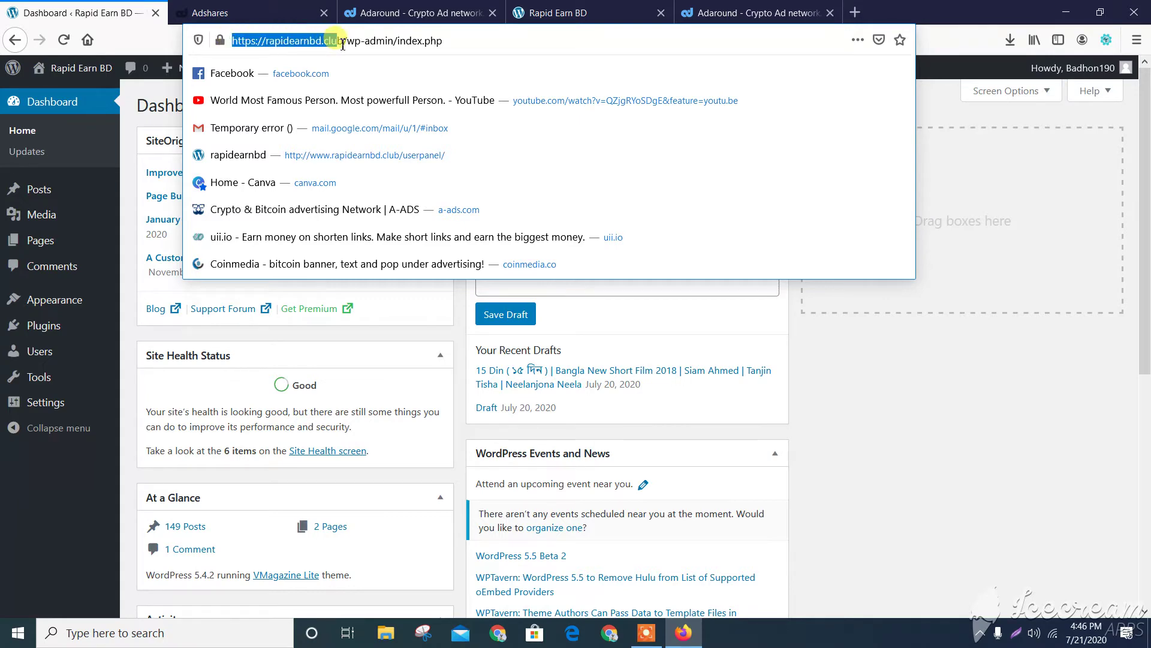
pyautogui.rightClick(336, 42)
pyautogui.click(354, 82)
pyautogui.click(245, 12)
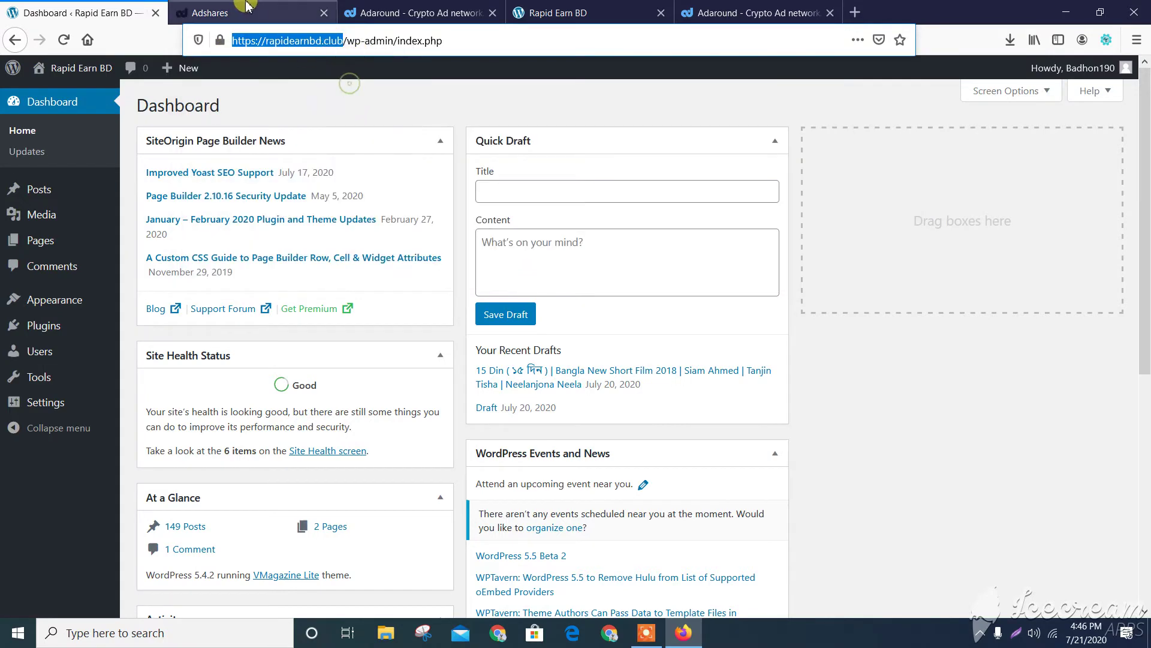
pyautogui.click(420, 12)
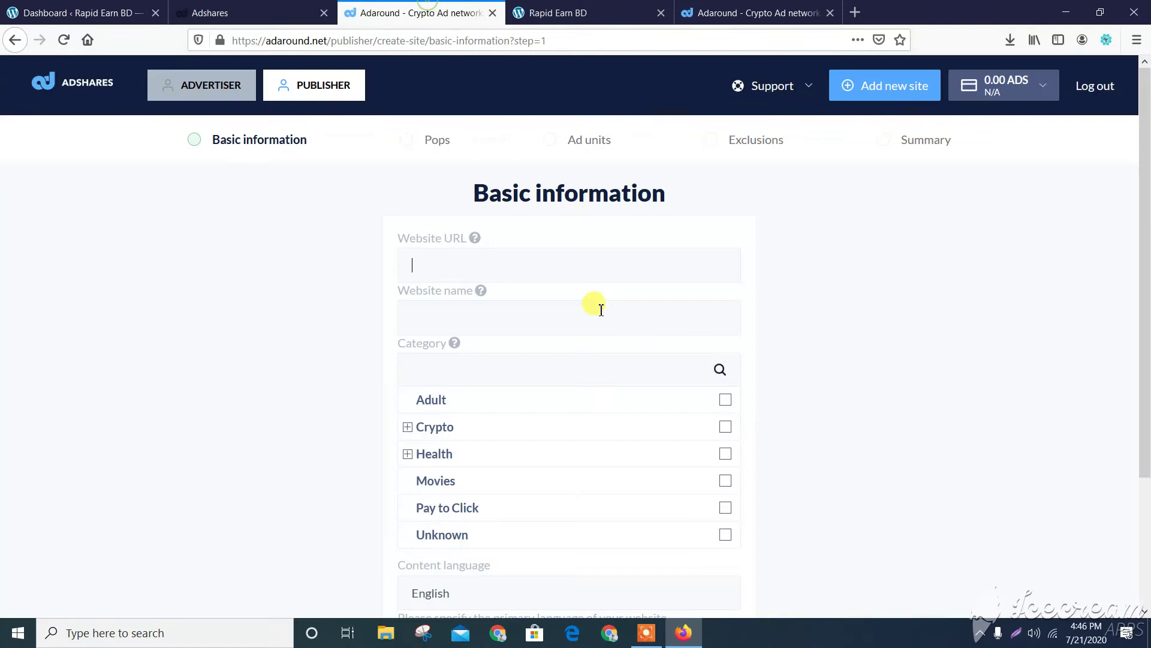
pyautogui.rightClick(498, 261)
pyautogui.click(531, 315)
# - Replace the suggested website name with Rapid Earn BD
pyautogui.click(520, 310)
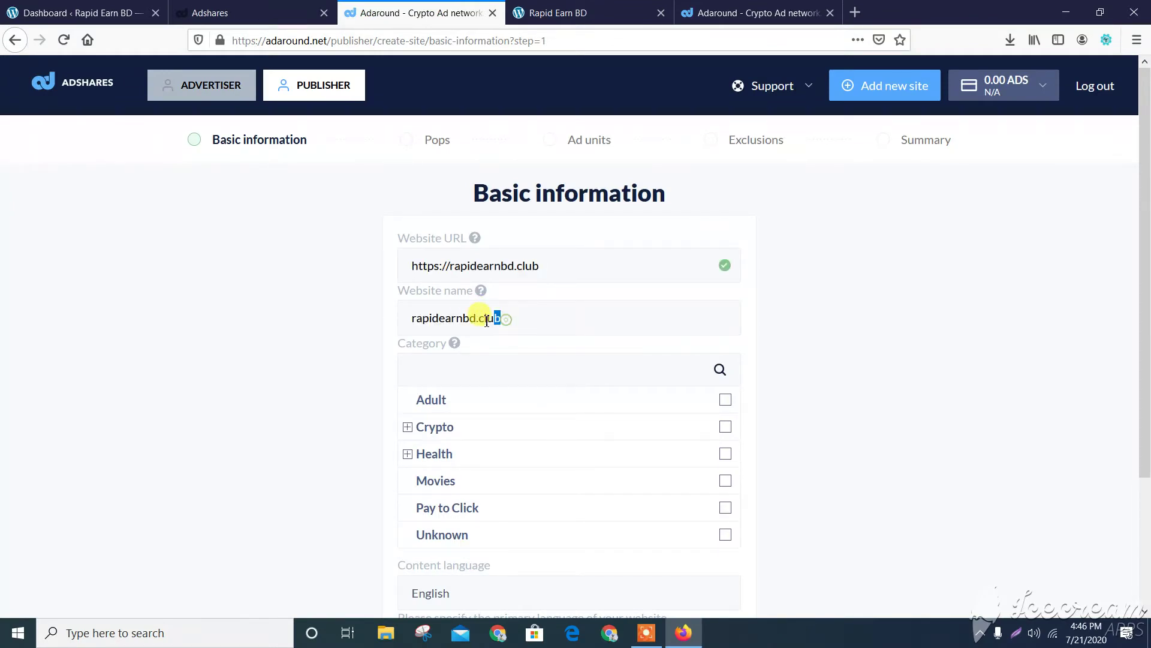
pyautogui.moveTo(486, 320); pyautogui.dragTo(390, 320)
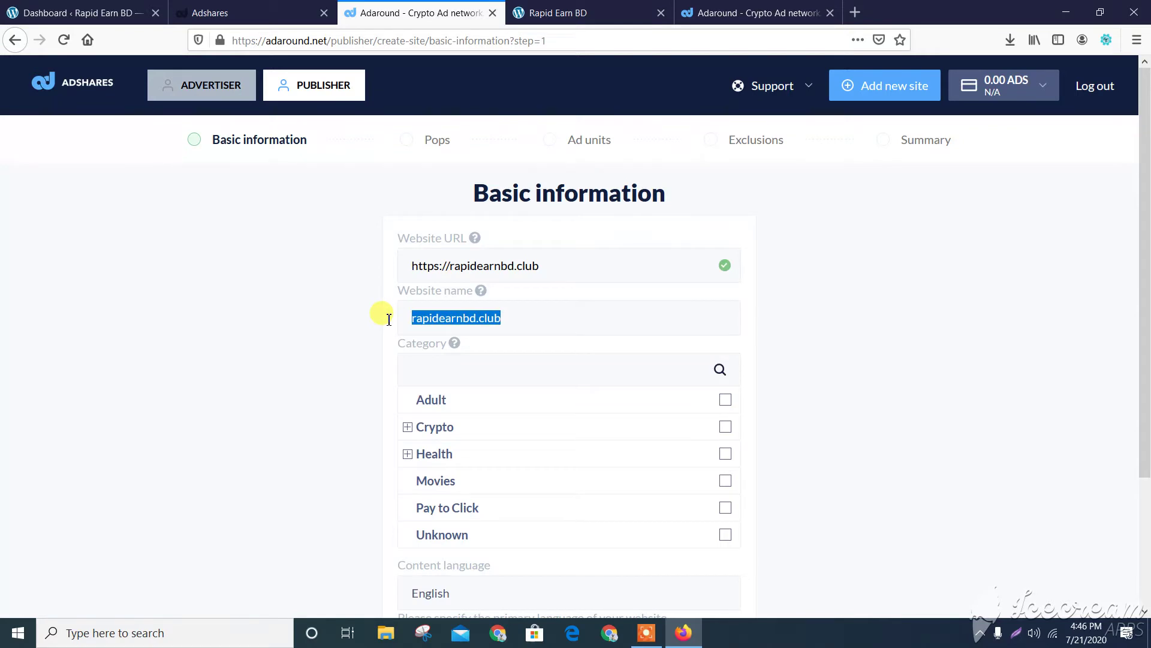
pyautogui.write('R')
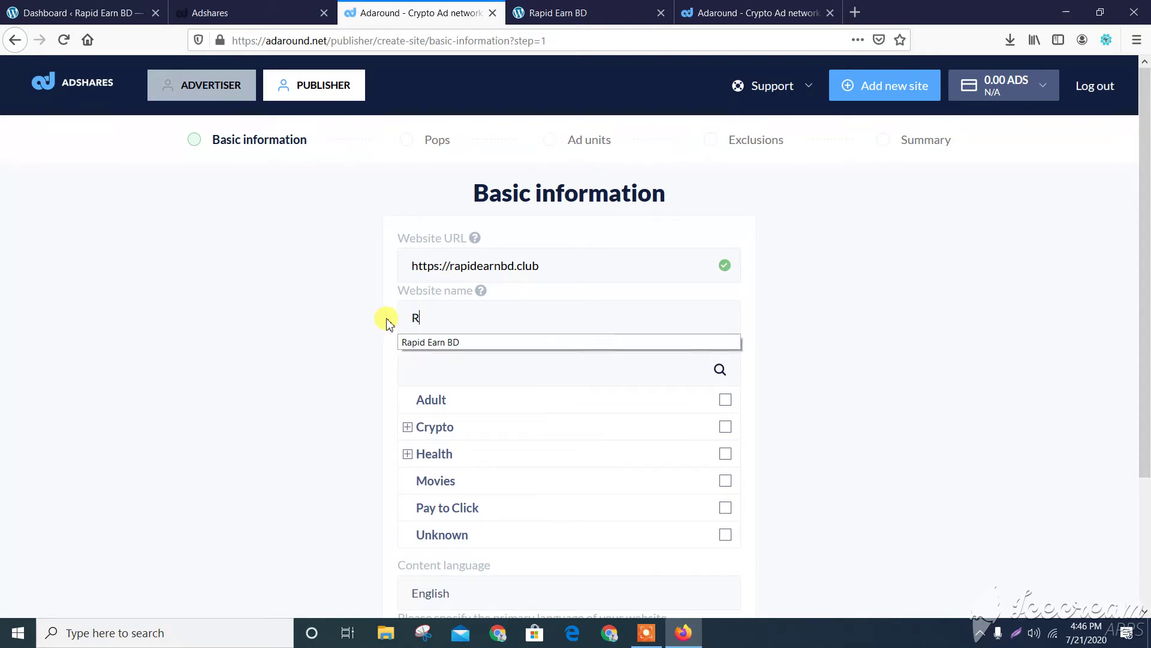
pyautogui.click(420, 343)
# - Select the site categories Crypto, Health, Movies, Pay to Click and Unknown
pyautogui.scroll(-2, 723, 354)
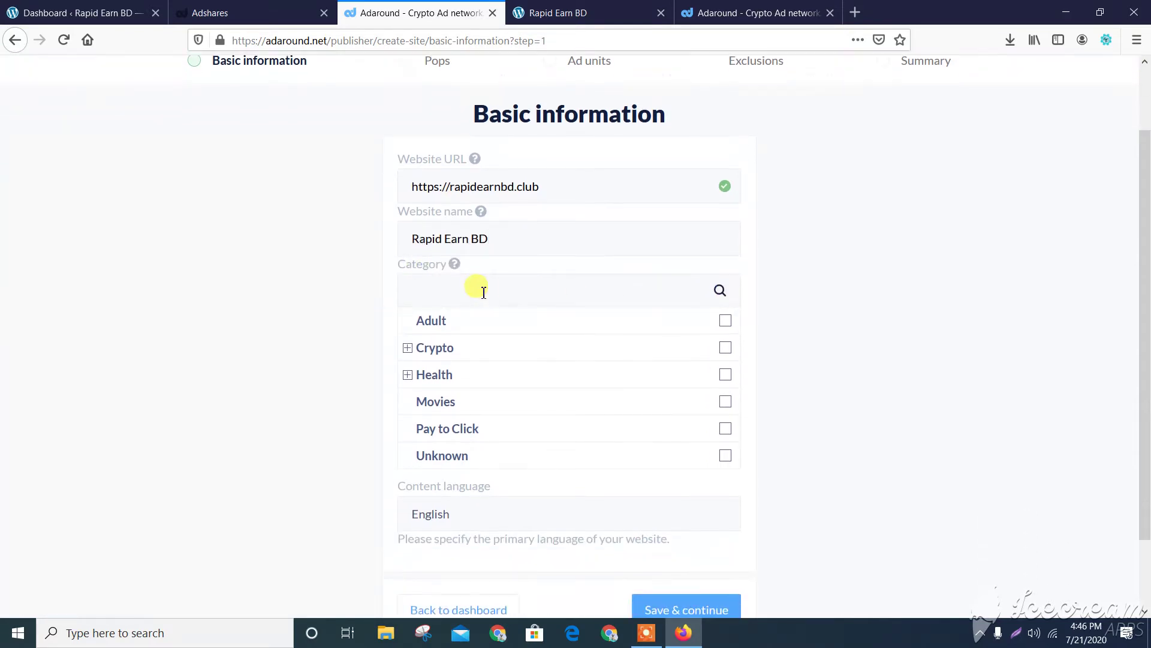
pyautogui.click(725, 348)
pyautogui.click(727, 376)
pyautogui.click(726, 403)
pyautogui.click(726, 429)
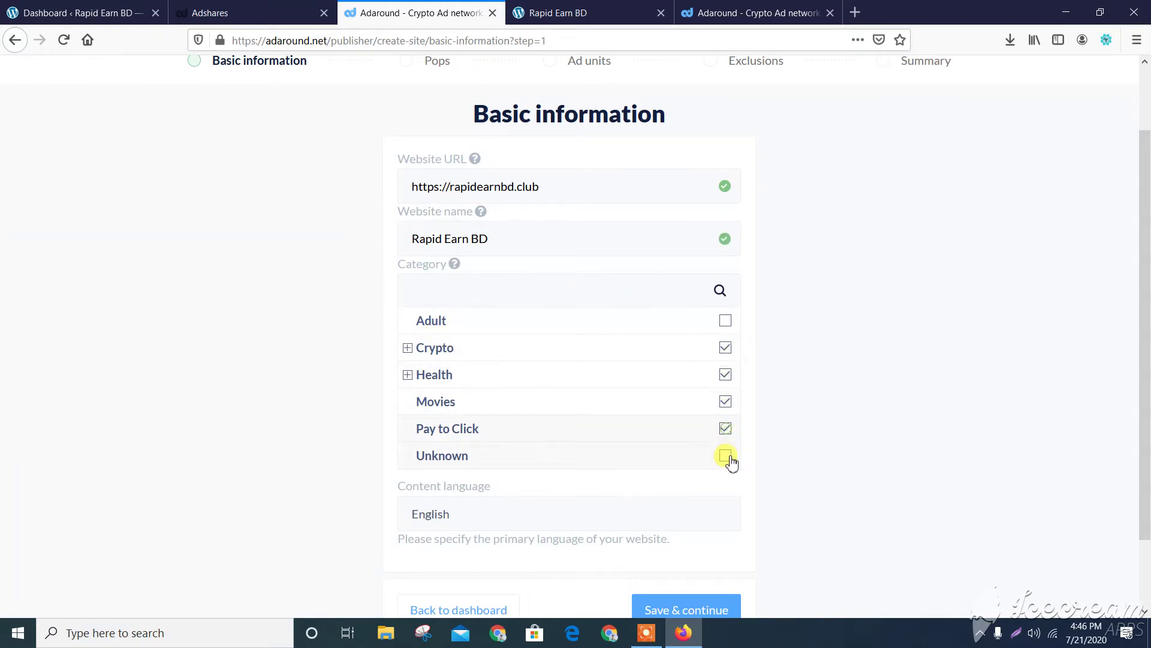
pyautogui.click(726, 456)
pyautogui.scroll(-2, 828, 400)
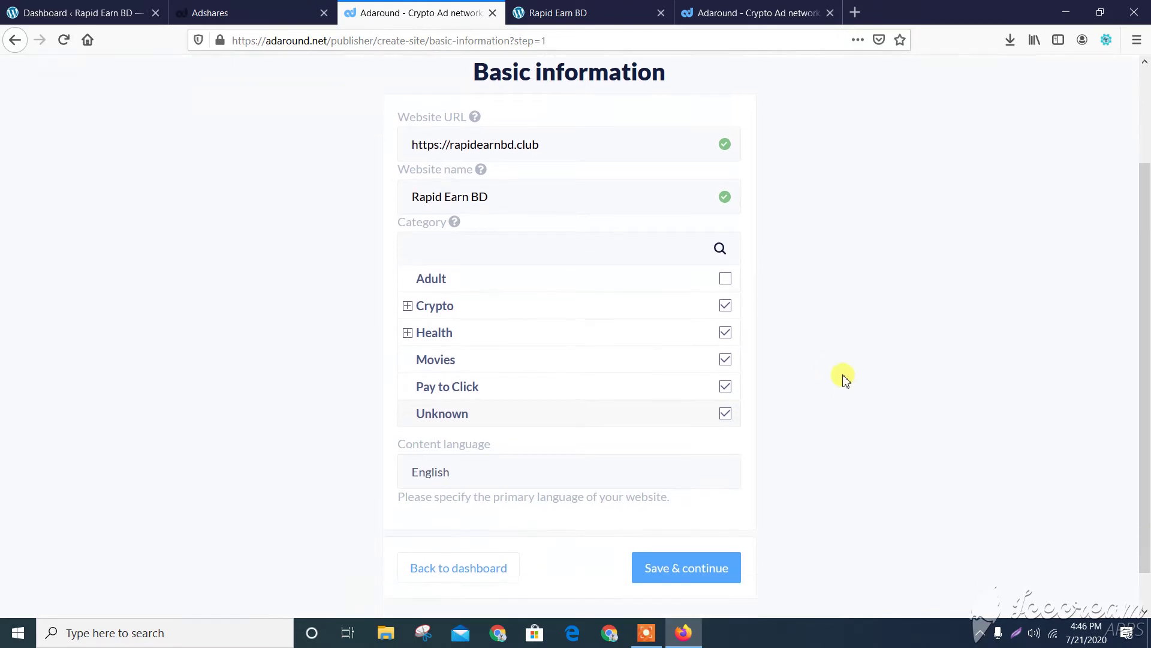
# - Save the site's basic information, enable pop-under ads in the pops settings and continue to the ad units
pyautogui.click(688, 540)
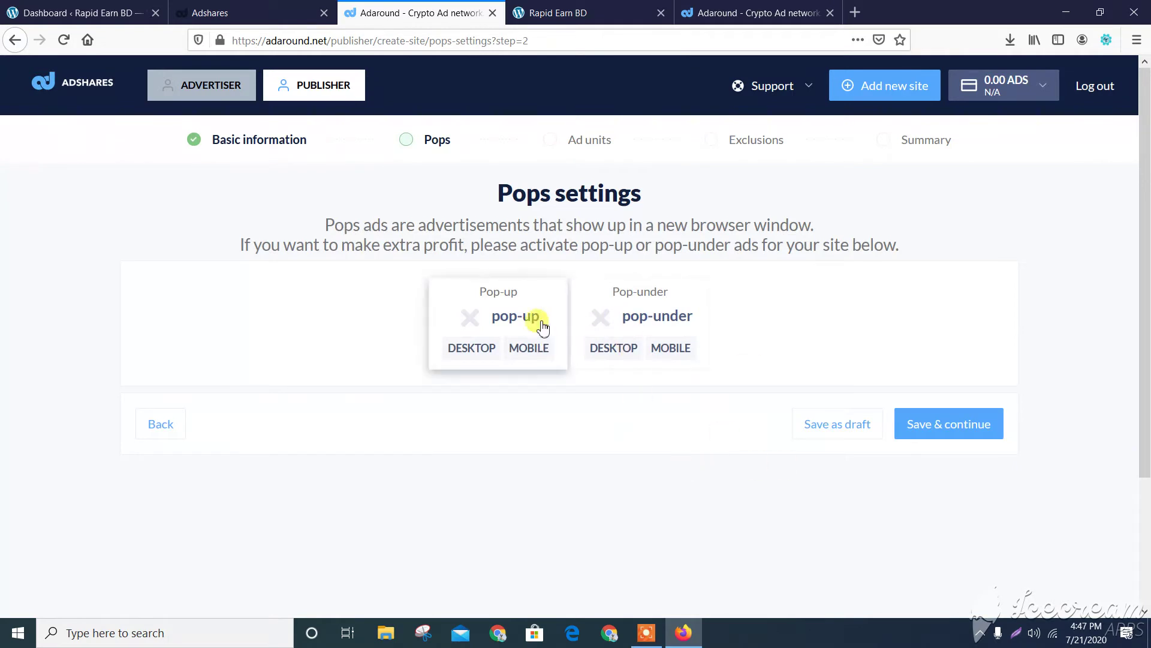
pyautogui.click(631, 317)
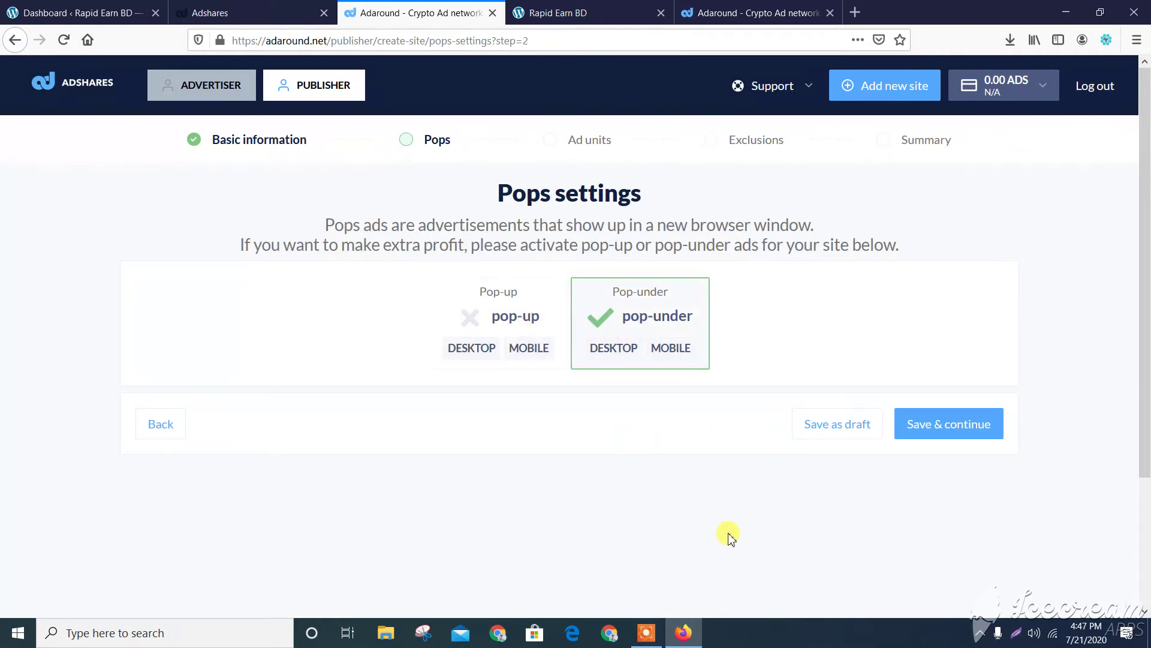
pyautogui.click(967, 426)
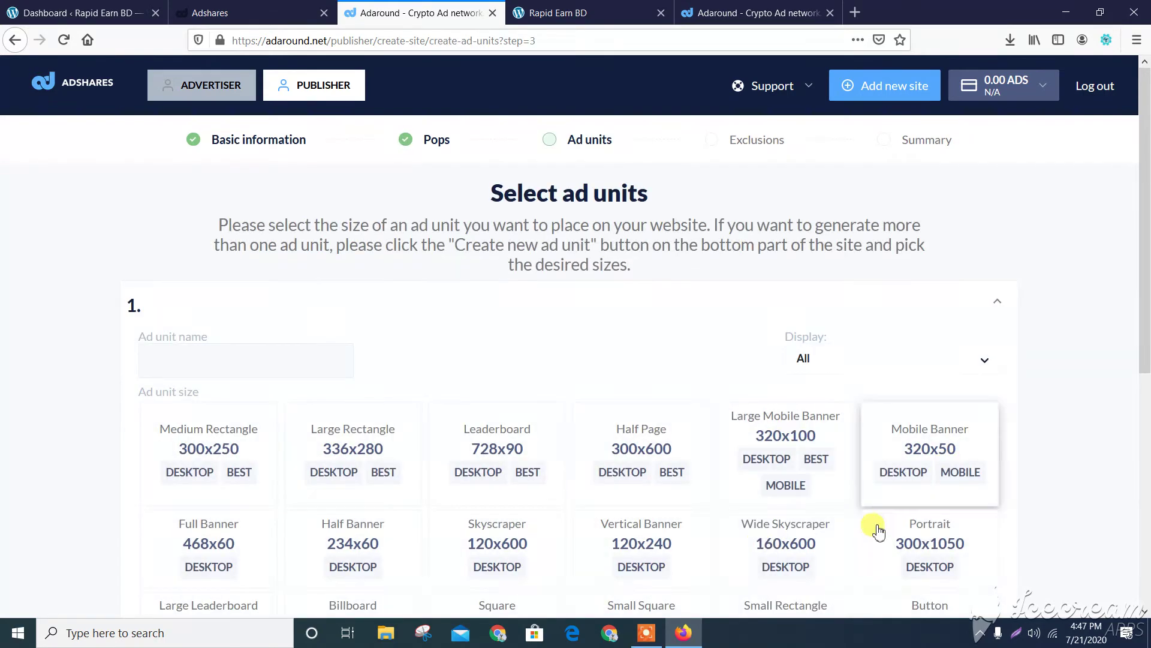
# - Choose the Large Mobile Banner 320x100 as the site's ad unit size and save the ad unit settings
pyautogui.scroll(-2, 585, 535)
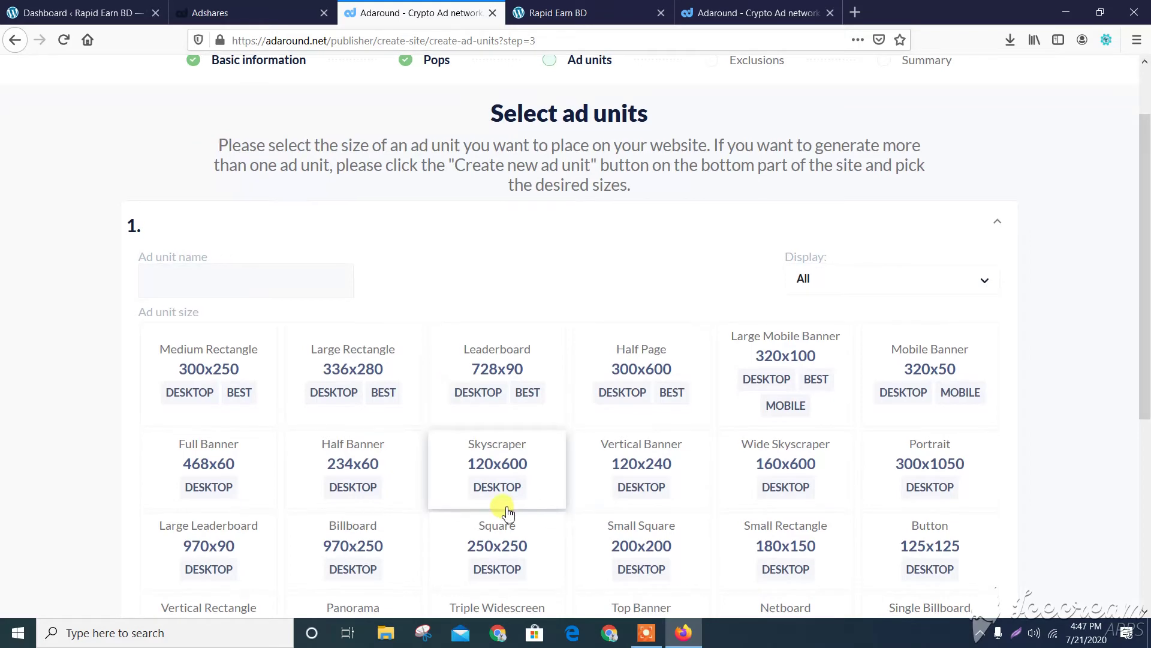
pyautogui.scroll(-2, 771, 287)
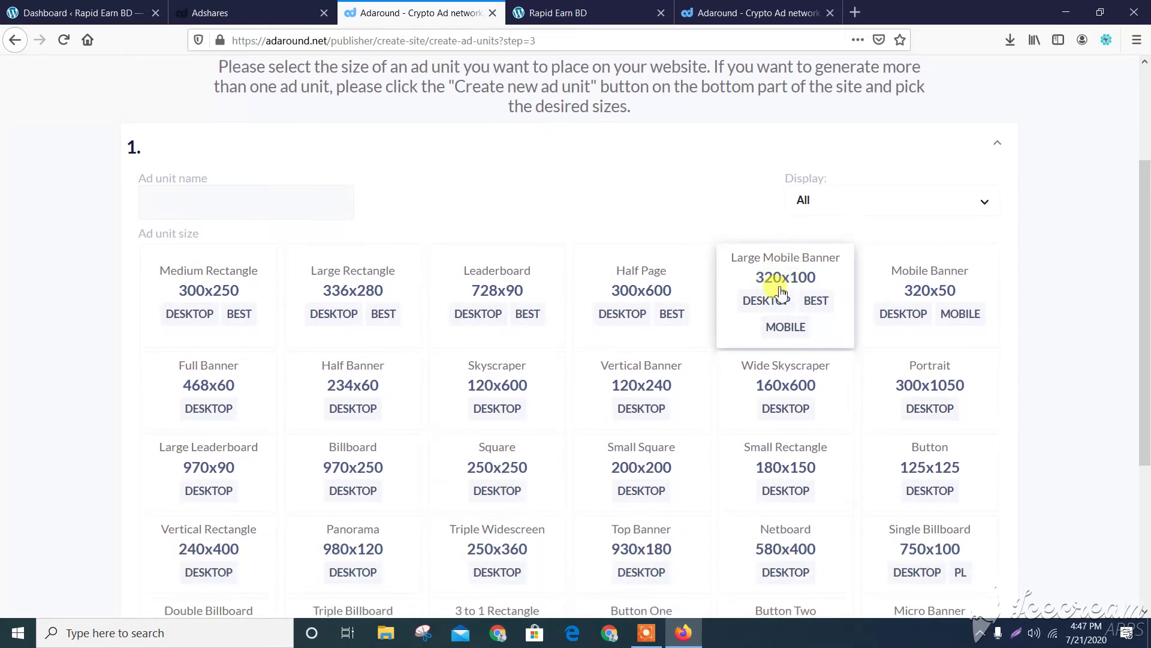
pyautogui.click(800, 286)
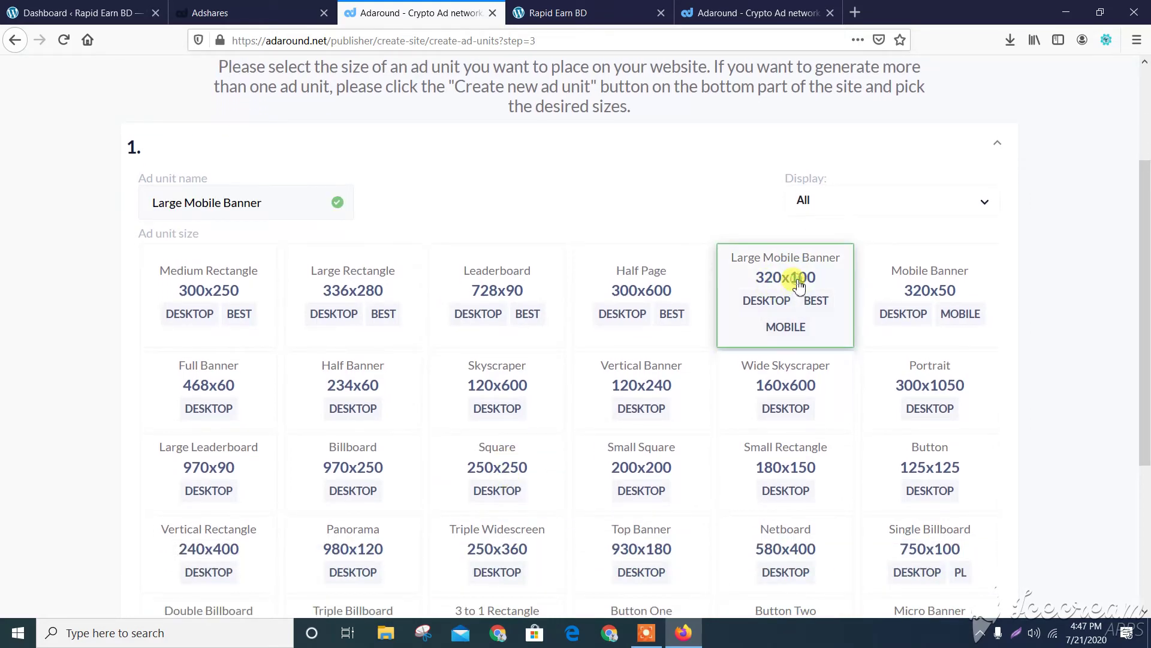
pyautogui.scroll(-6, 799, 286)
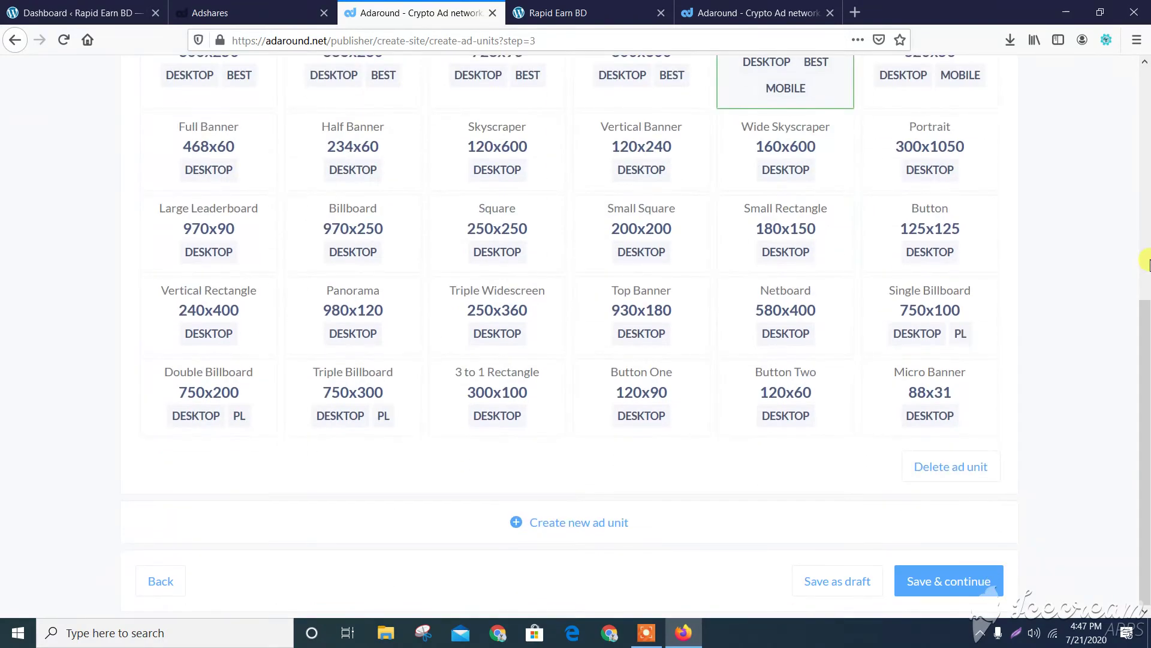
pyautogui.click(952, 593)
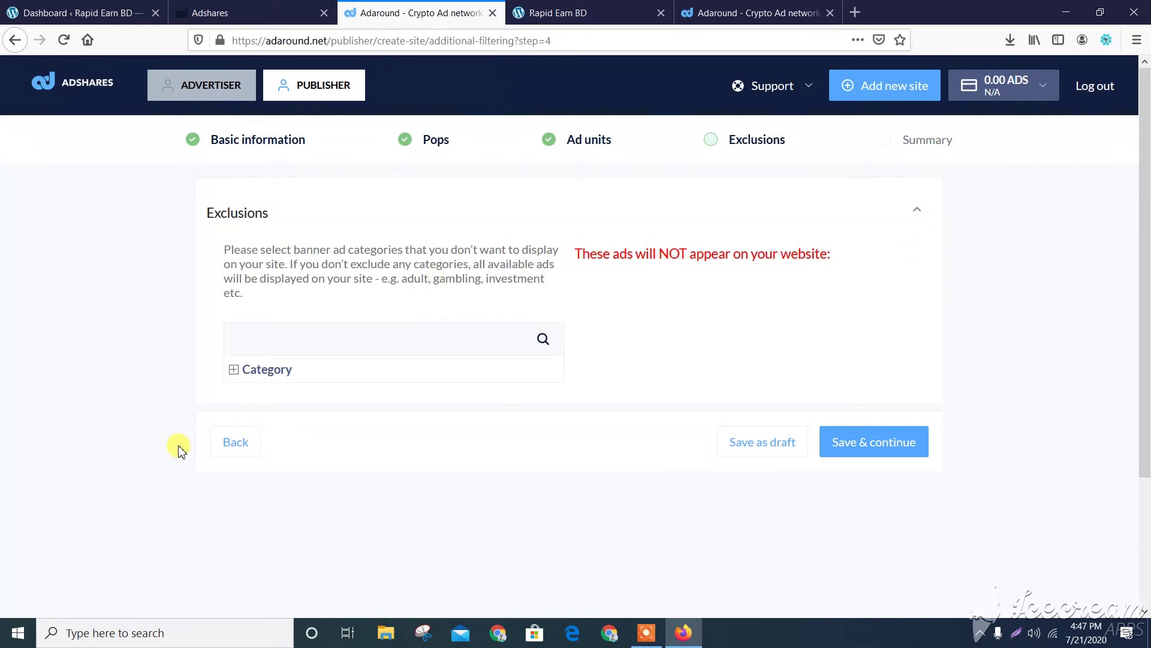
# - Exclude the Adult category from the banner ads shown on the site and save the exclusions
pyautogui.click(268, 368)
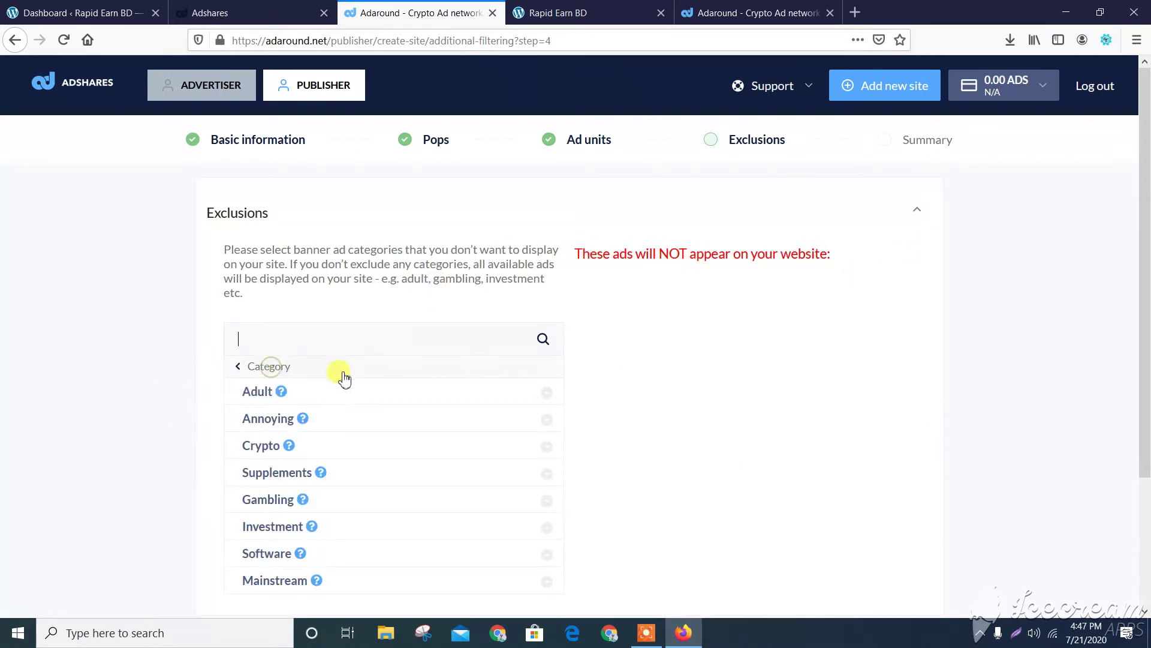
pyautogui.click(259, 366)
pyautogui.click(275, 367)
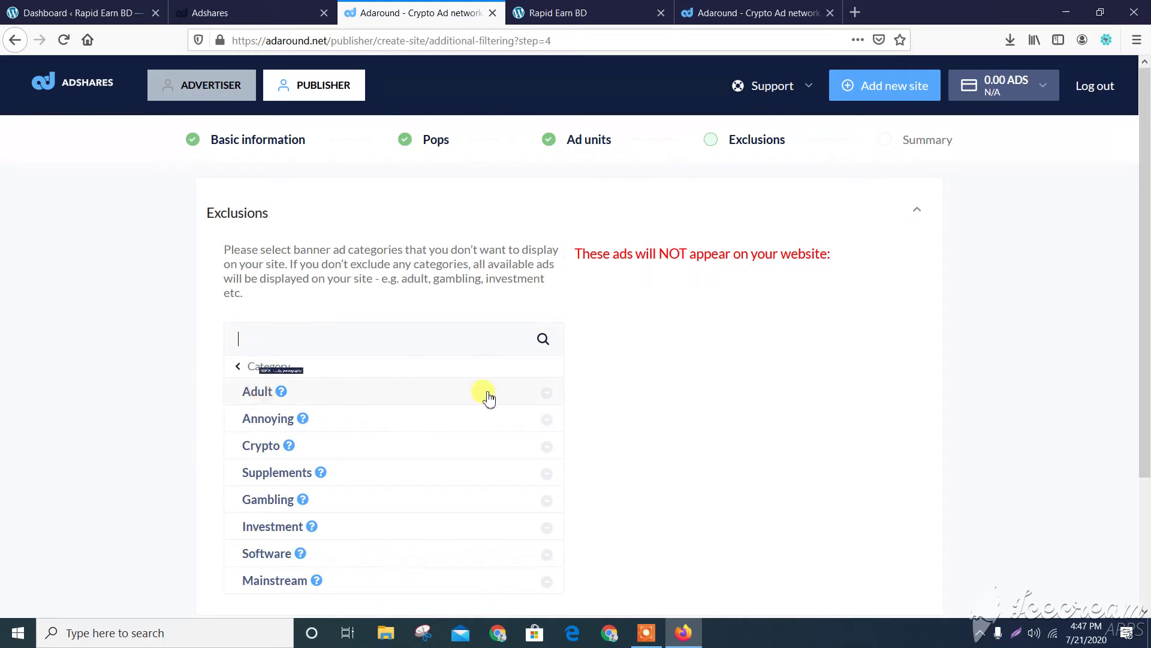
pyautogui.click(546, 391)
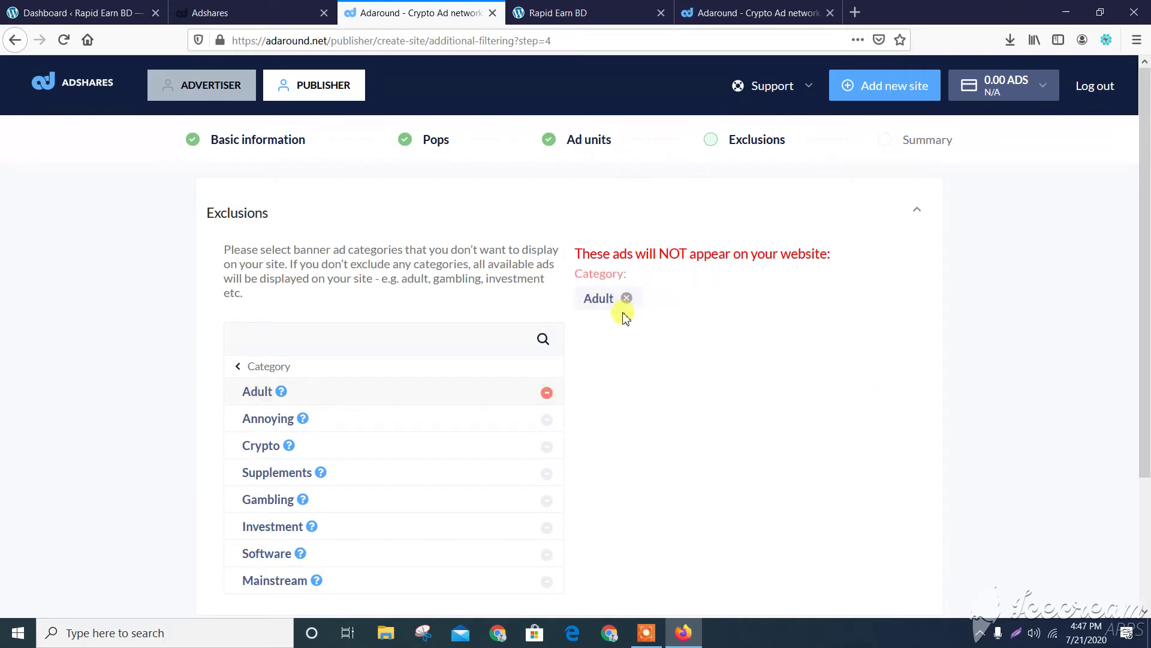
pyautogui.scroll(-3, 800, 412)
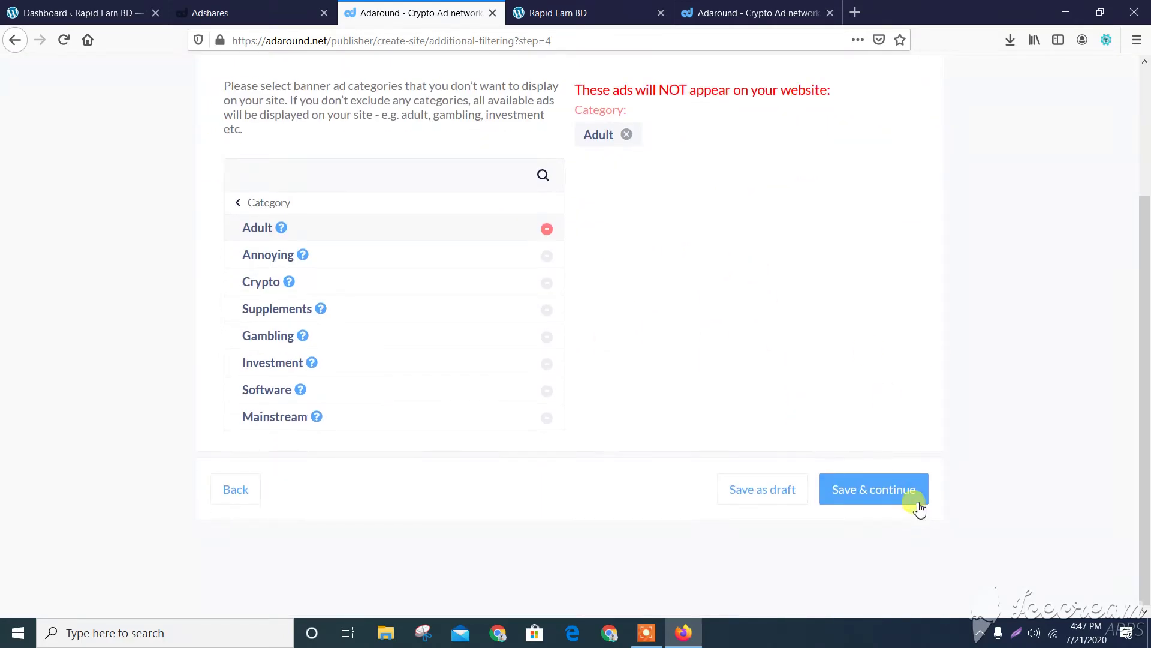
pyautogui.click(895, 495)
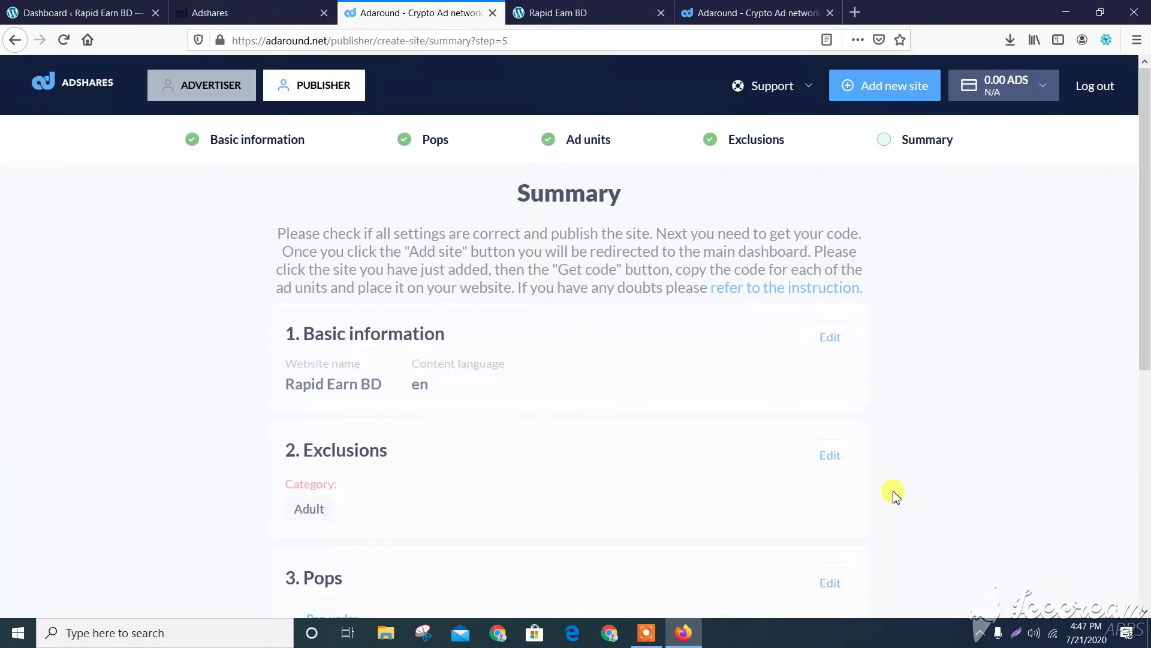
# - Review the new site's summary, and check the list of sites on the publisher dashboard
pyautogui.scroll(-7, 991, 360)
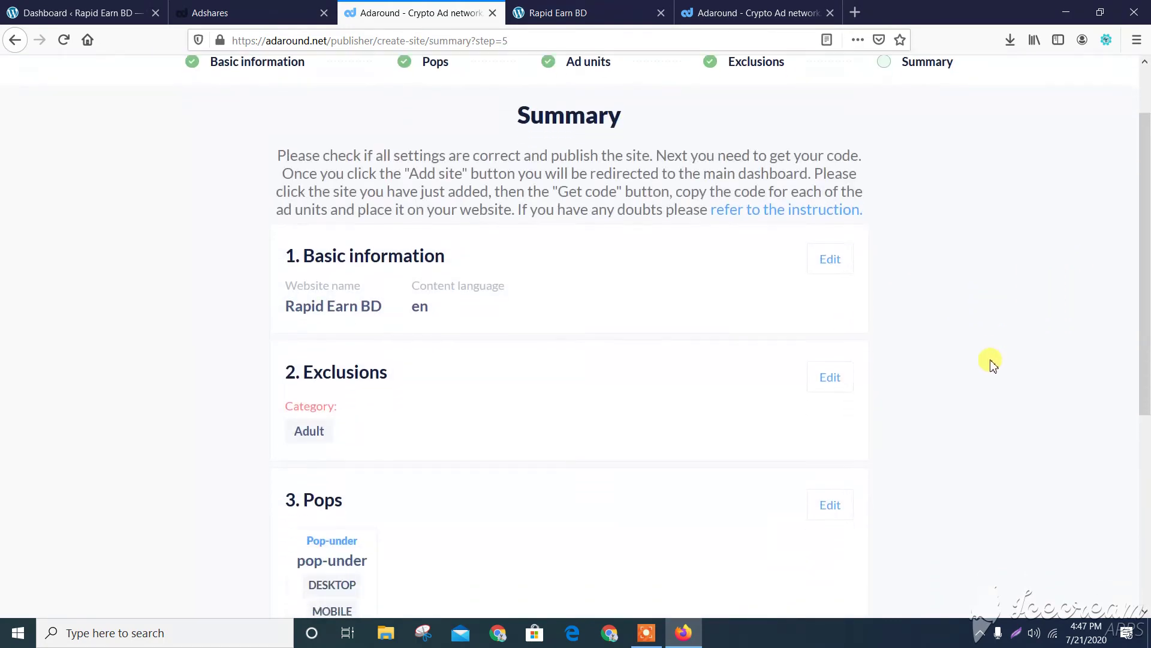
pyautogui.scroll(7, 695, 400)
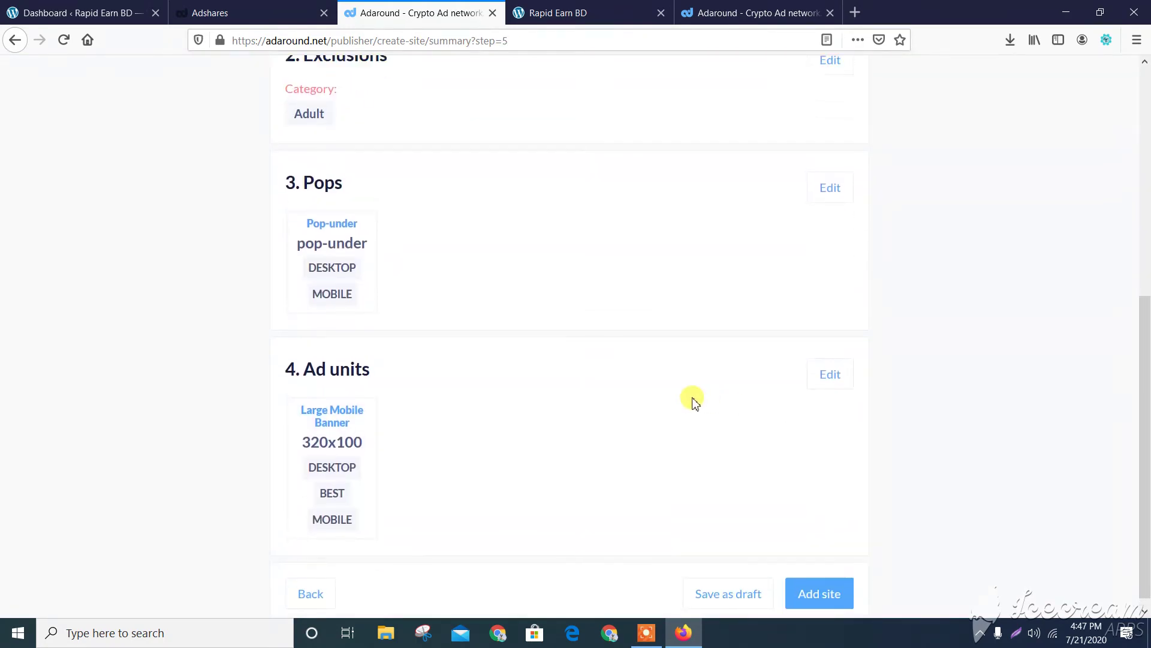
pyautogui.scroll(-7, 733, 500)
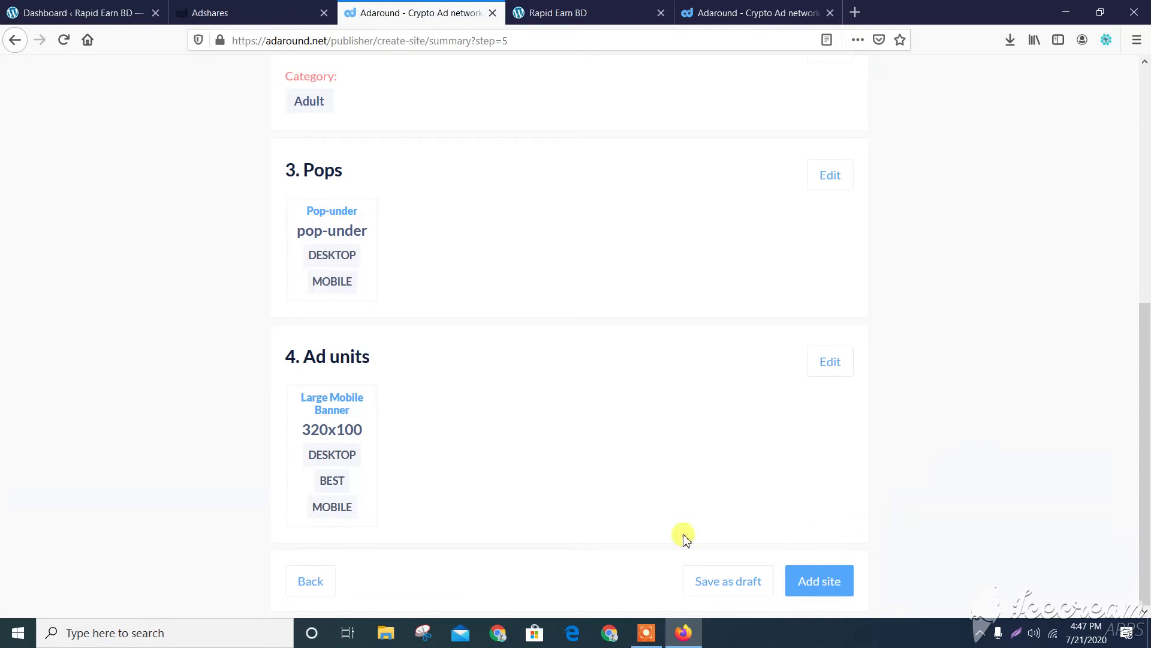
pyautogui.scroll(7, 915, 506)
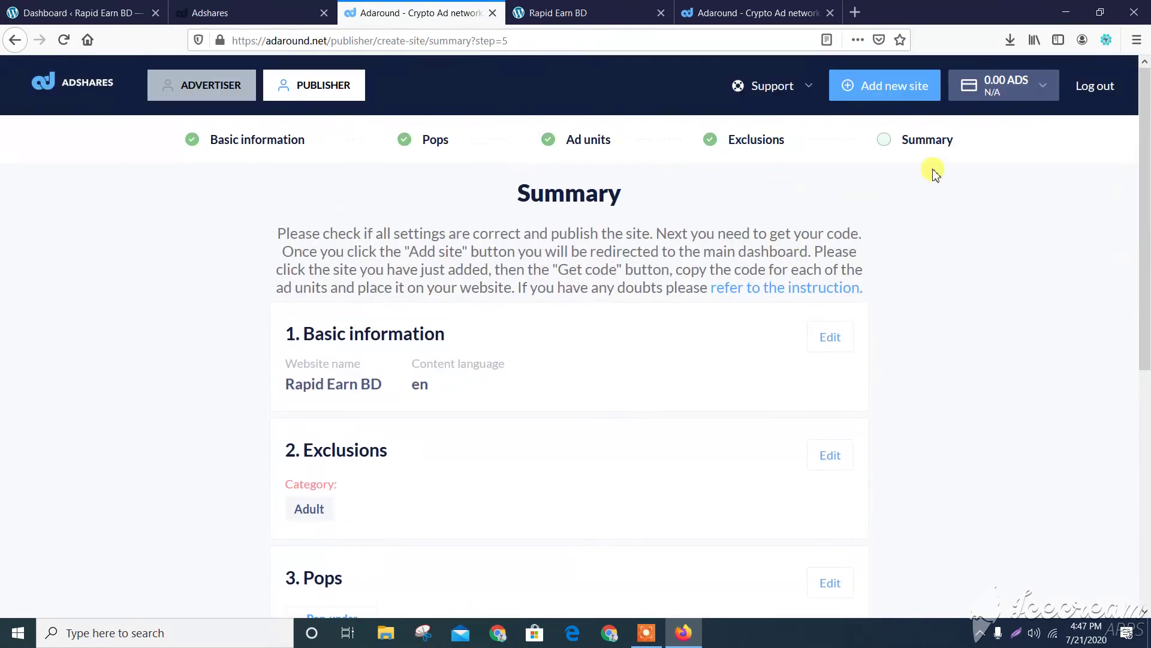
pyautogui.moveTo(1007, 84)
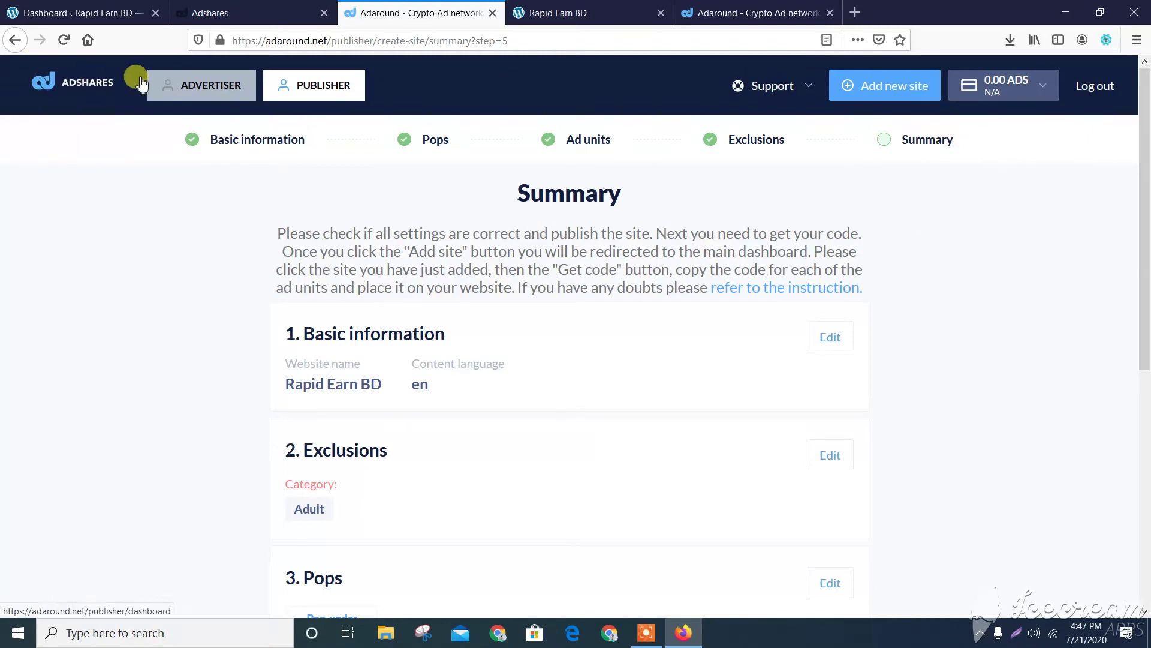
pyautogui.click(110, 83)
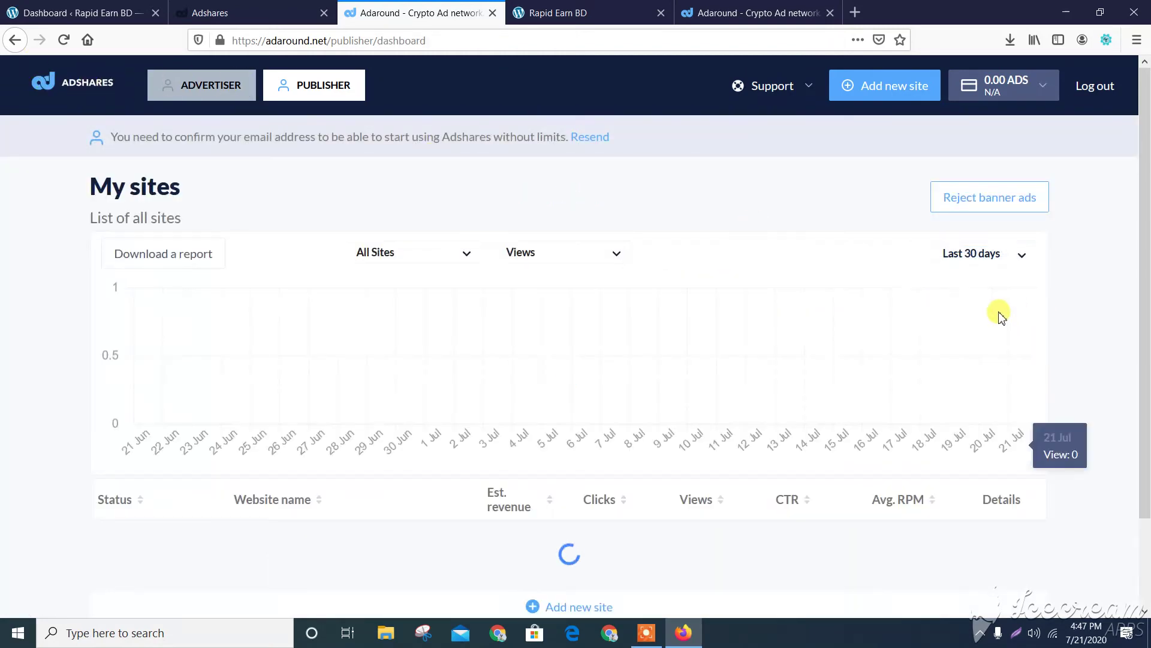
pyautogui.scroll(-2, 1001, 318)
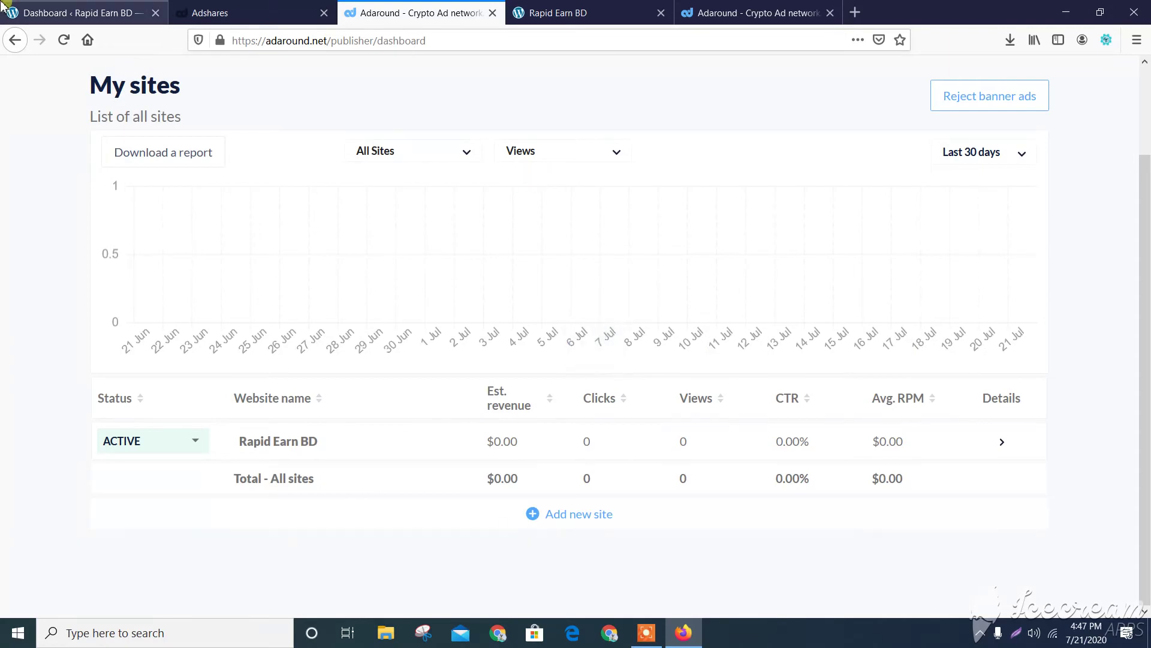
# - Switch to the Rapid Earn BD WordPress dashboard and search the plugin directory for adshares
pyautogui.click(77, 7)
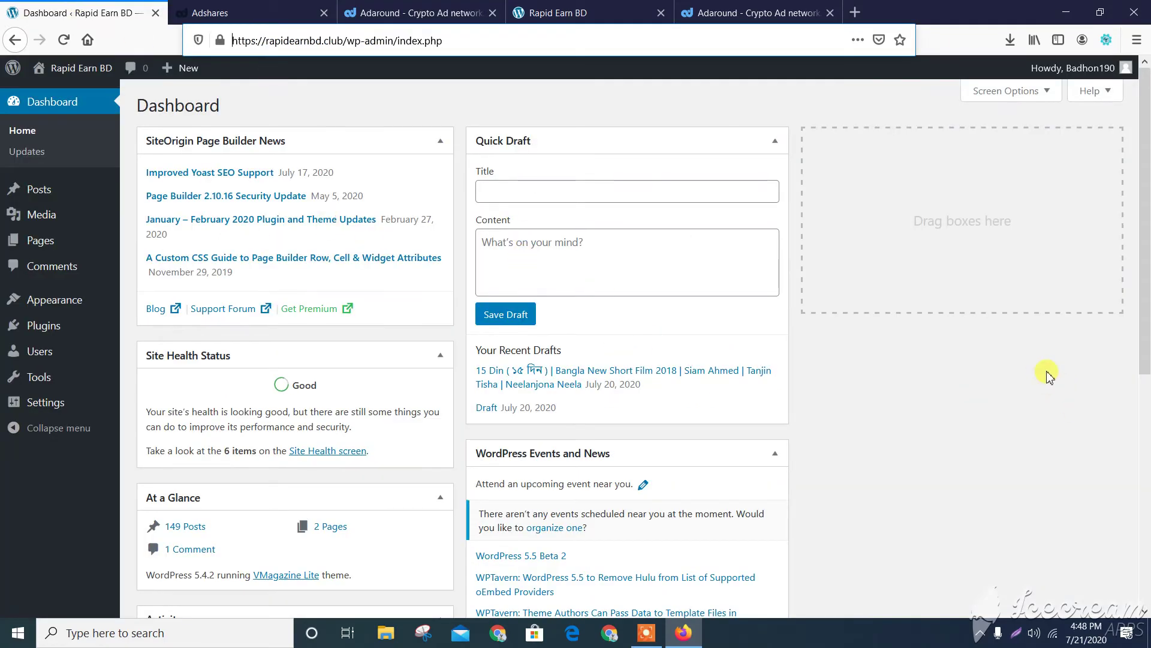
pyautogui.click(24, 327)
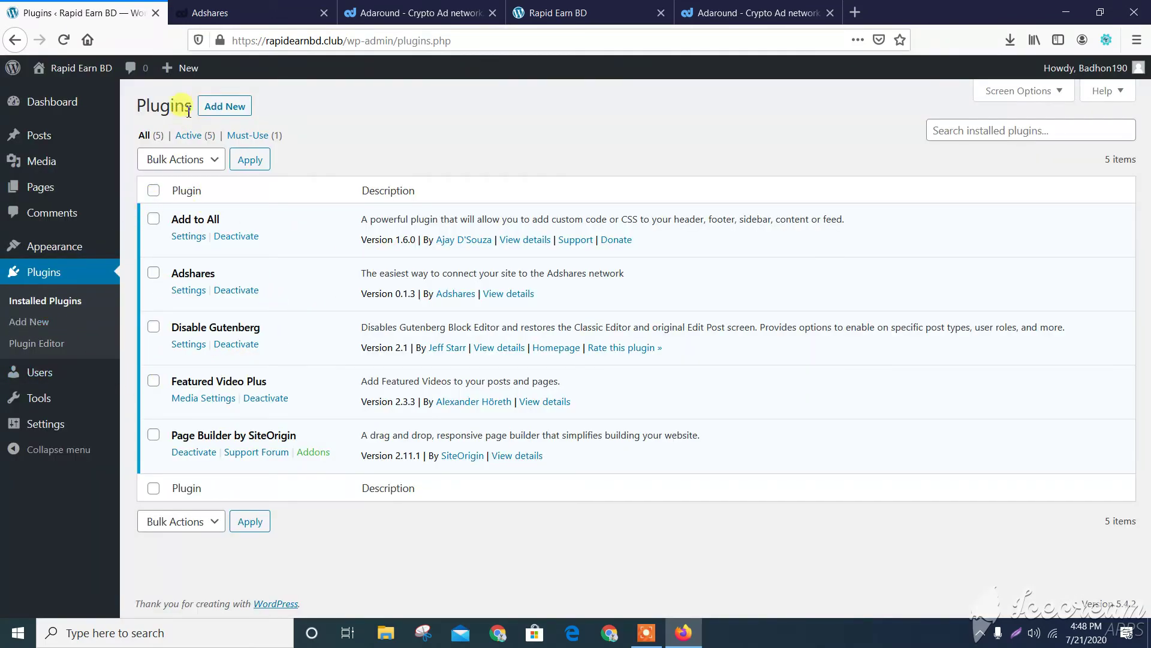
pyautogui.click(229, 111)
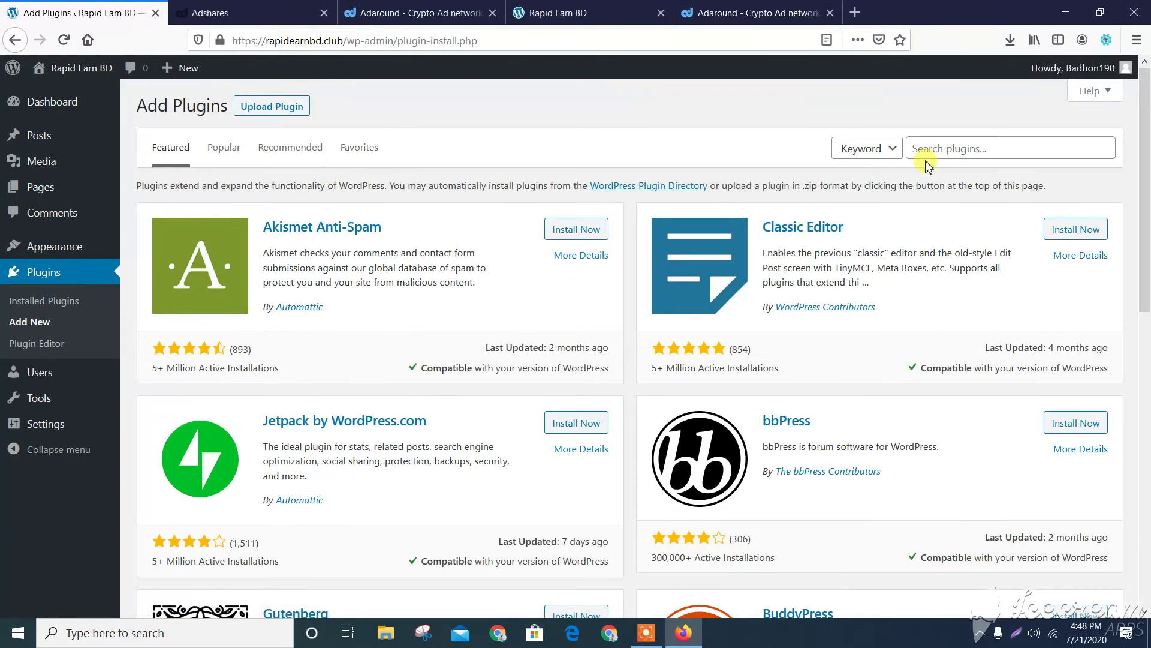
pyautogui.click(977, 150)
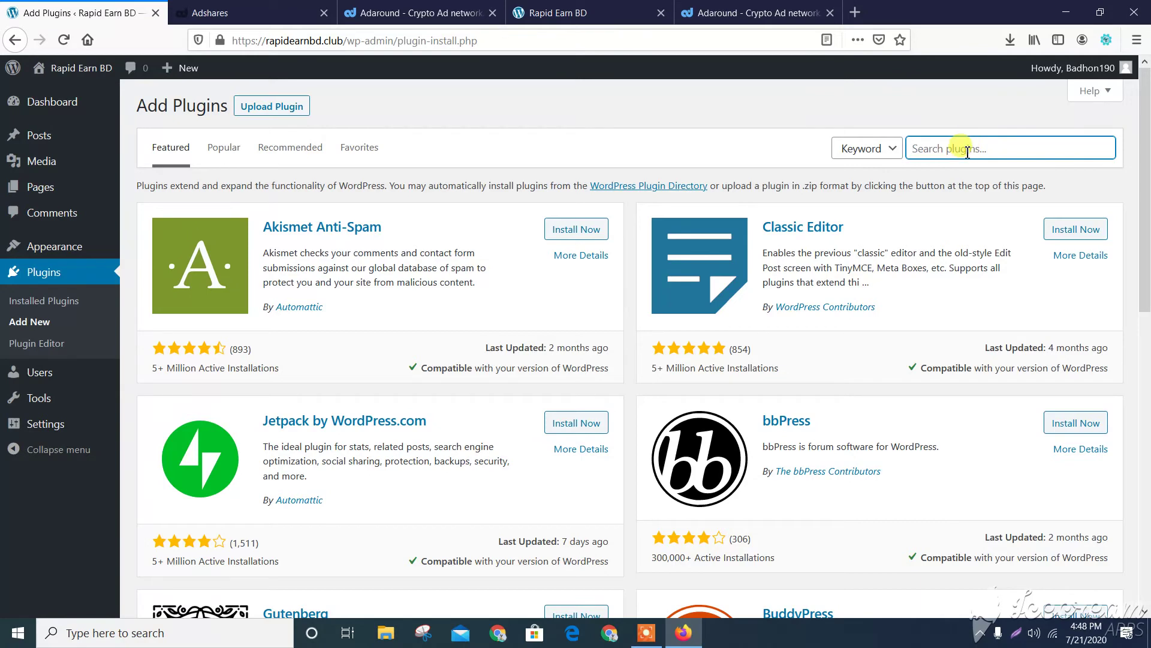
pyautogui.write('adsha')
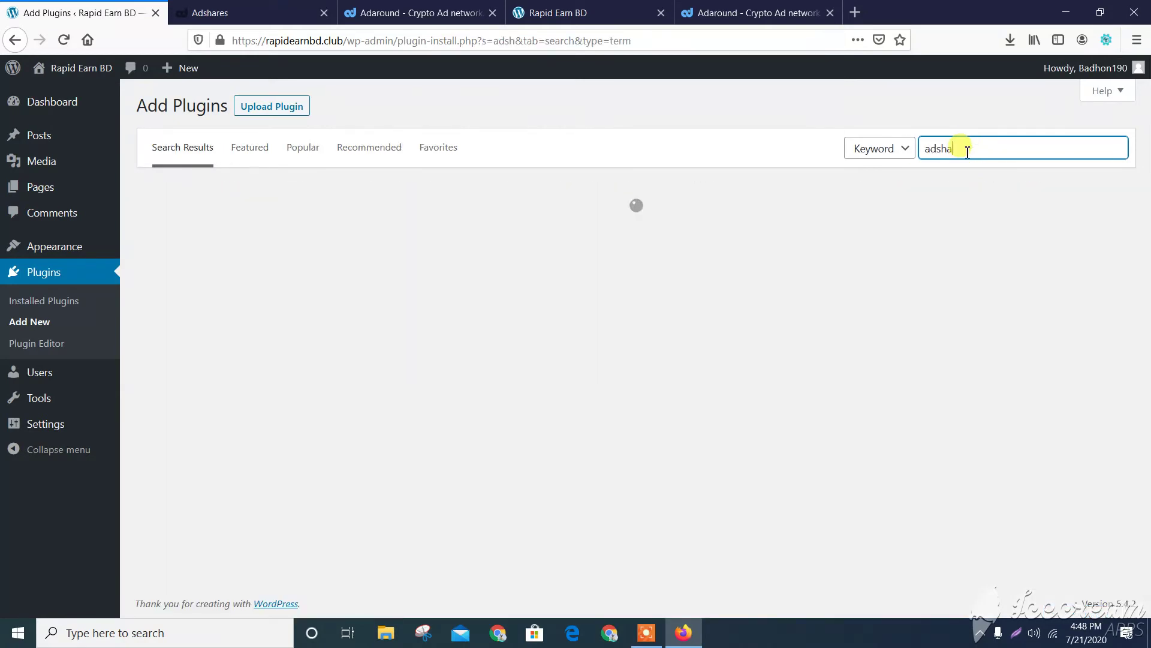
pyautogui.write('res')
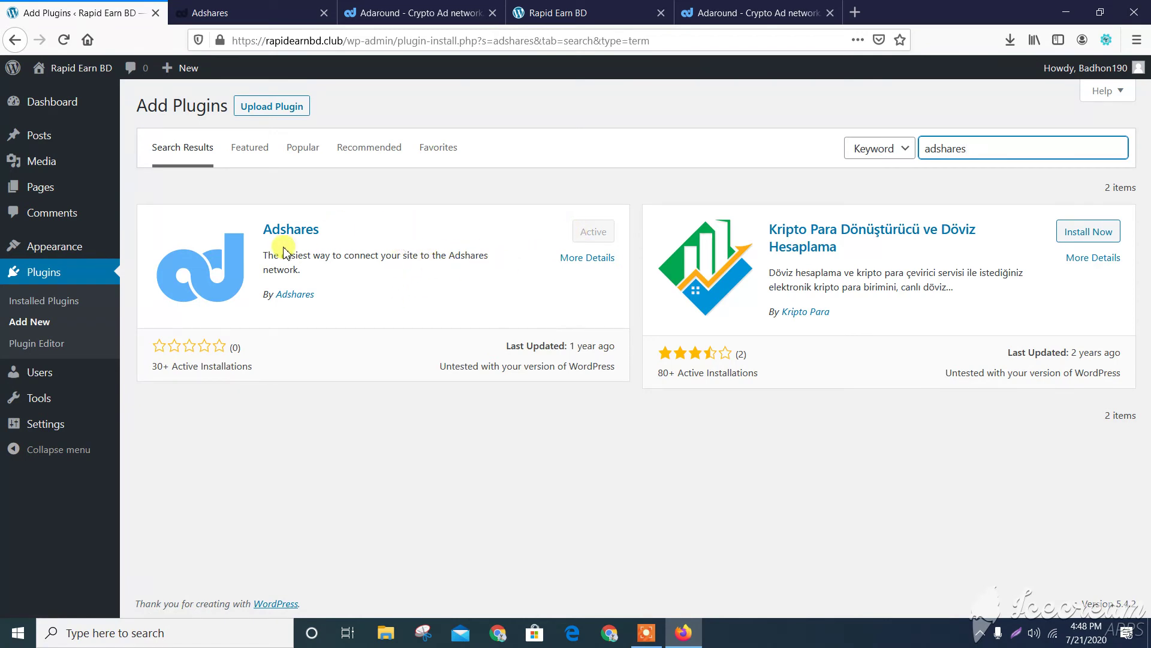
# - Open the installed Adshares plugin's settings and examine its ad positions, visibility options and AdServer connection fields
pyautogui.click(37, 309)
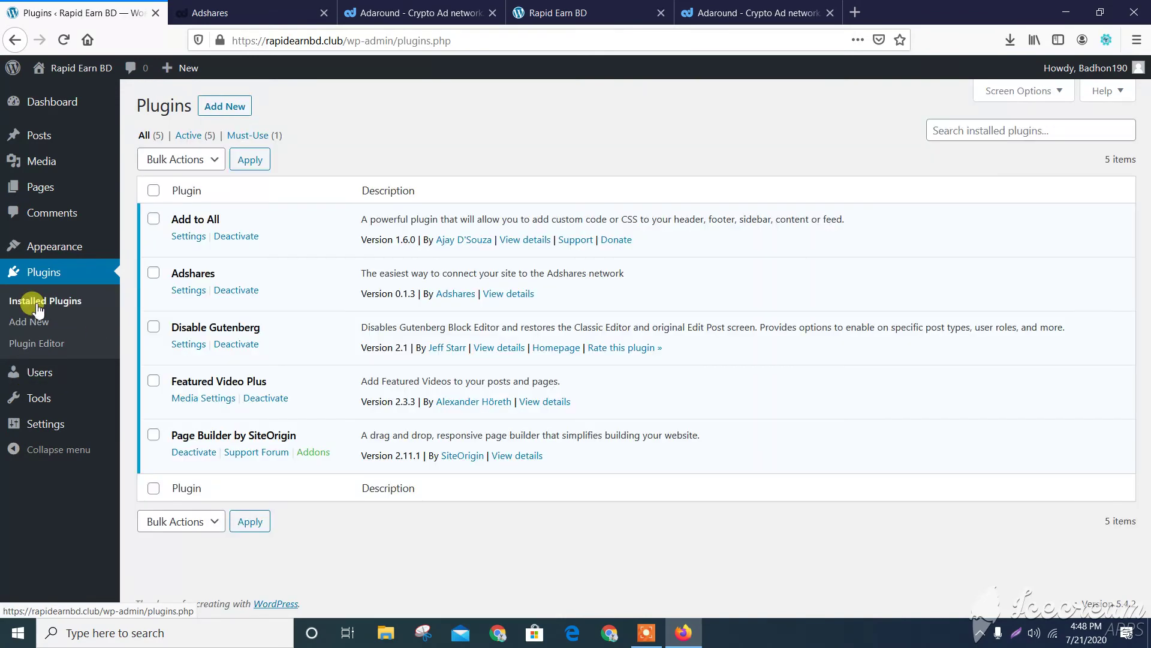
pyautogui.click(190, 290)
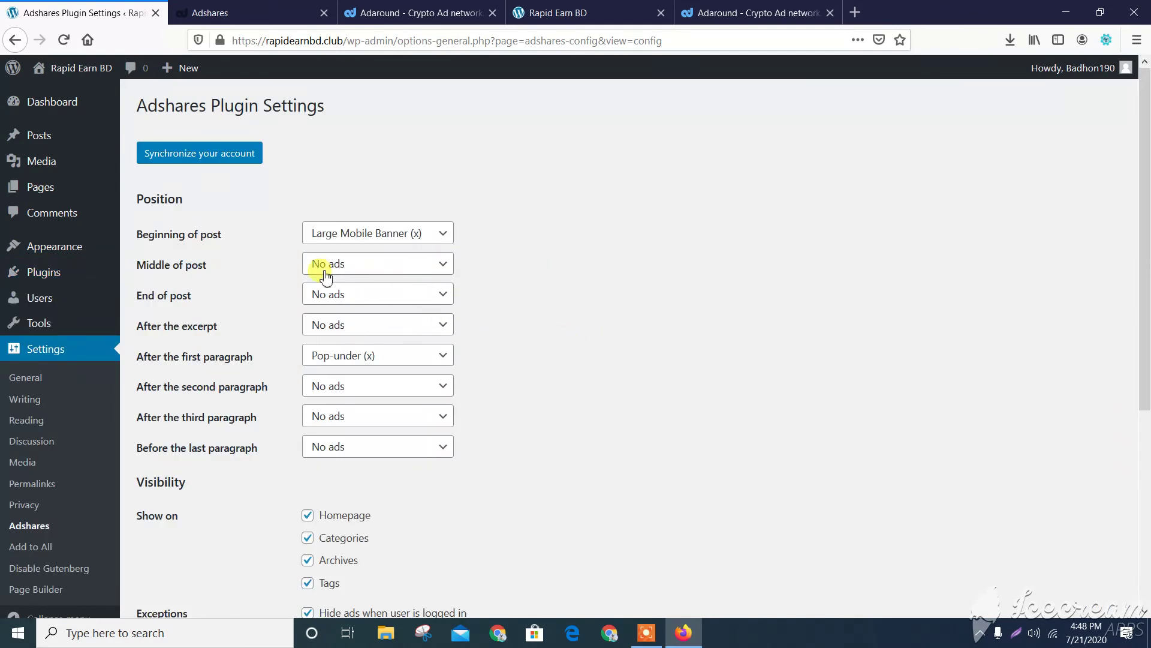
pyautogui.scroll(-5, 355, 302)
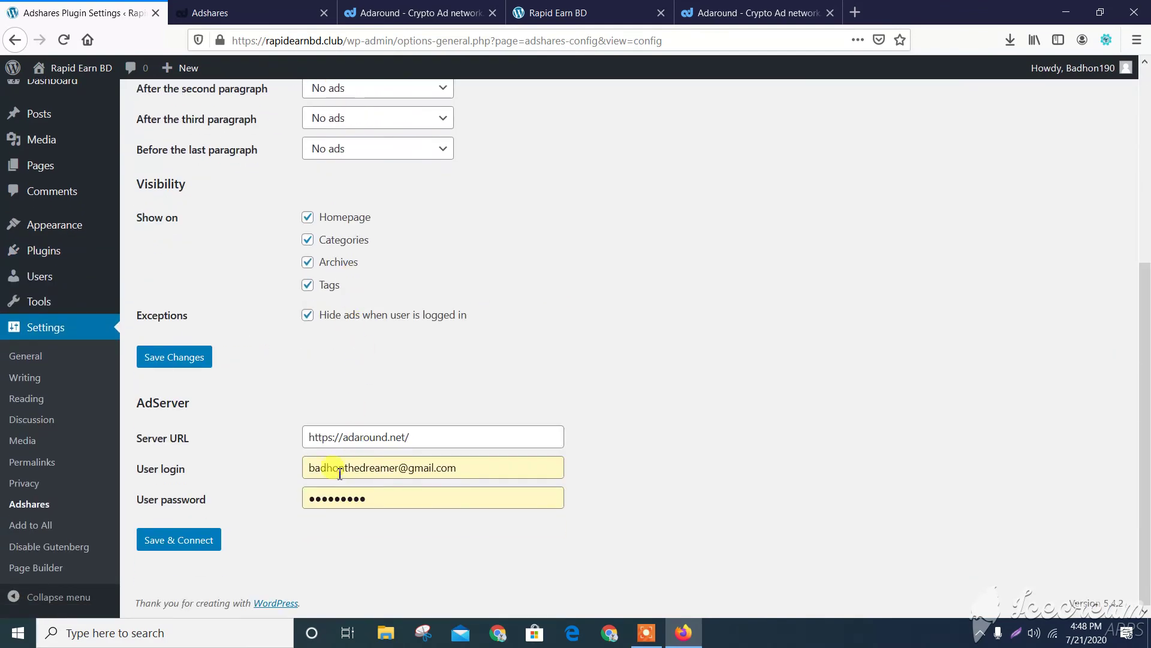
pyautogui.scroll(5, 321, 510)
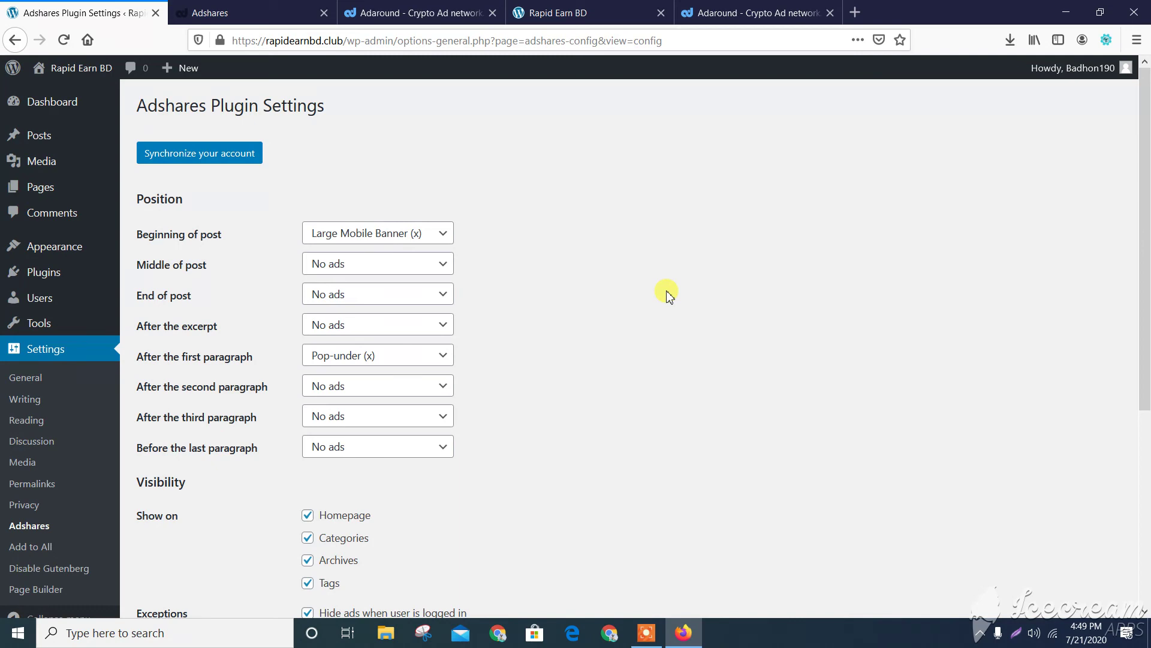
pyautogui.click(240, 12)
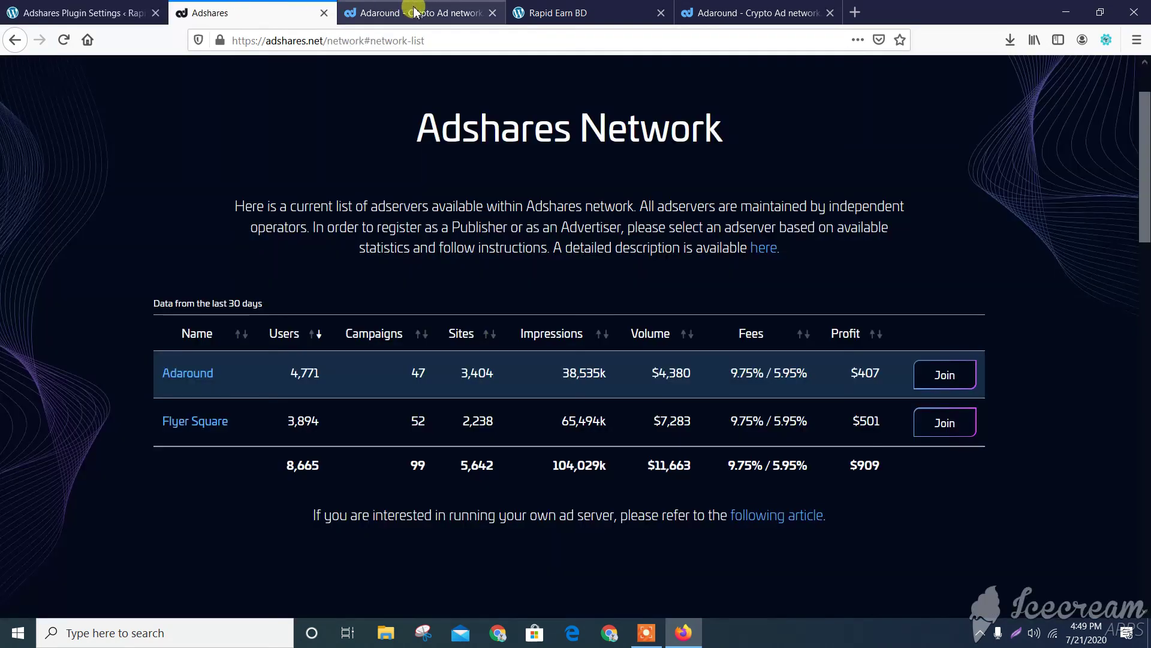
pyautogui.click(415, 11)
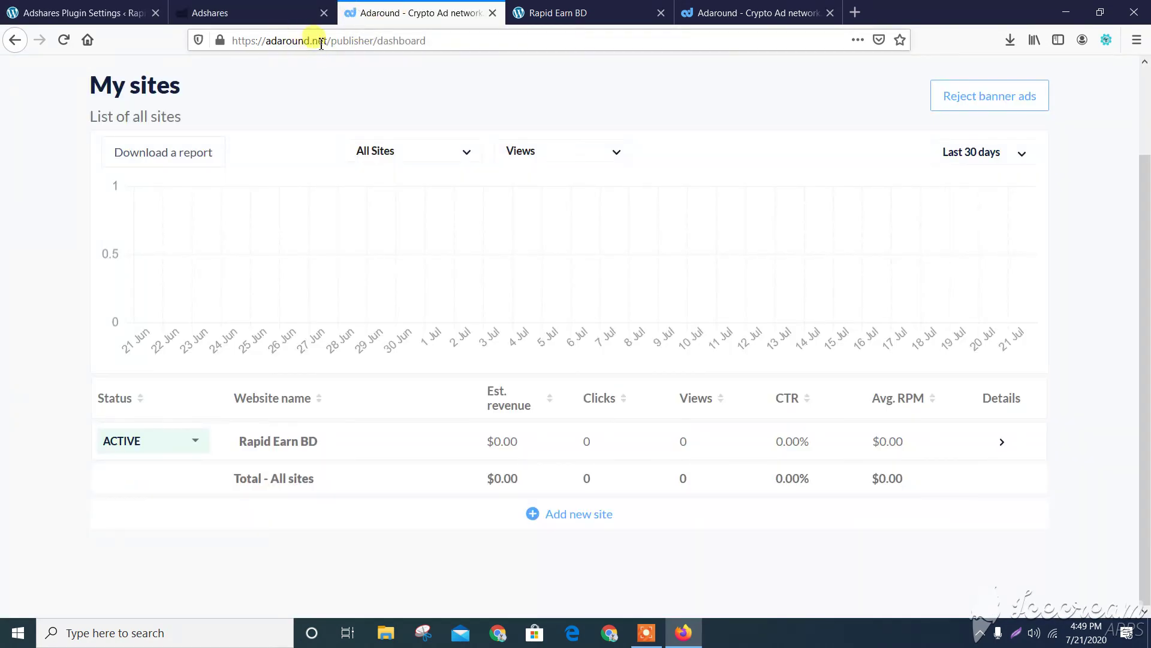
pyautogui.moveTo(333, 40); pyautogui.dragTo(232, 40)
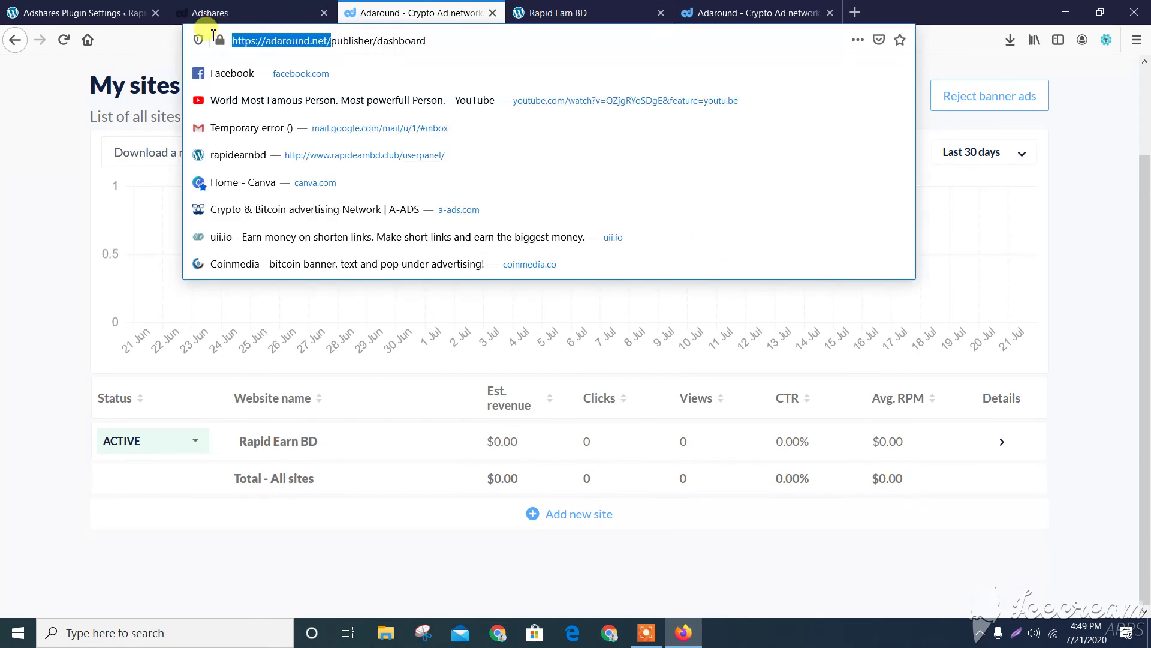
pyautogui.rightClick(276, 50)
pyautogui.click(302, 85)
pyautogui.hotkey('ctrl', 'pageup')
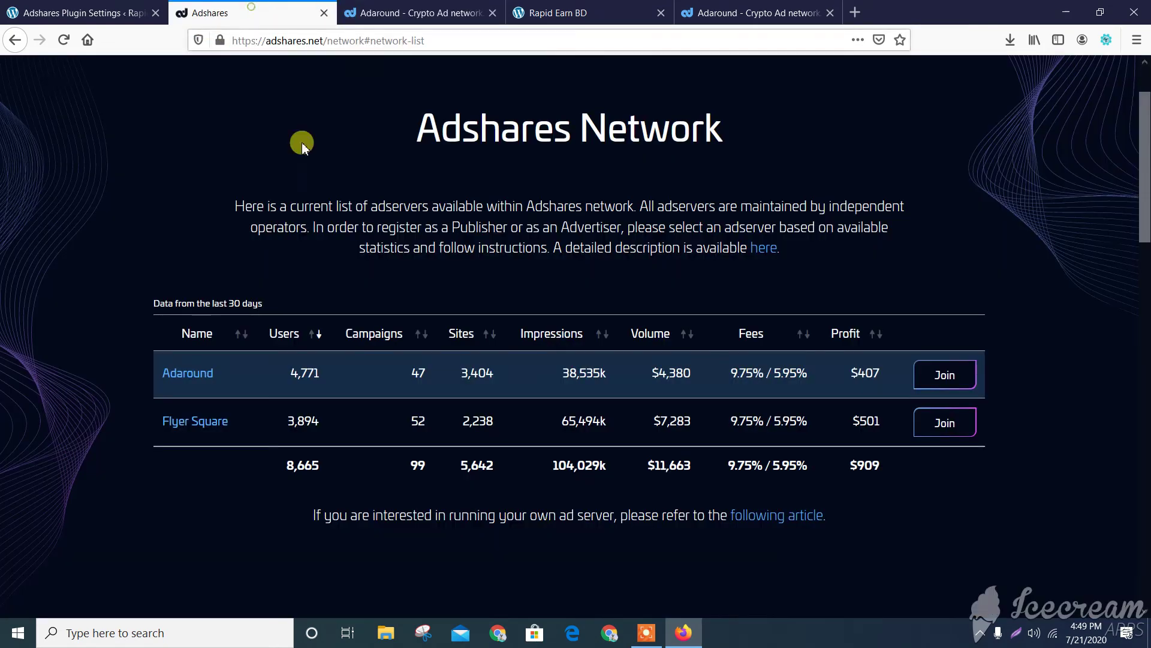
pyautogui.click(26, 7)
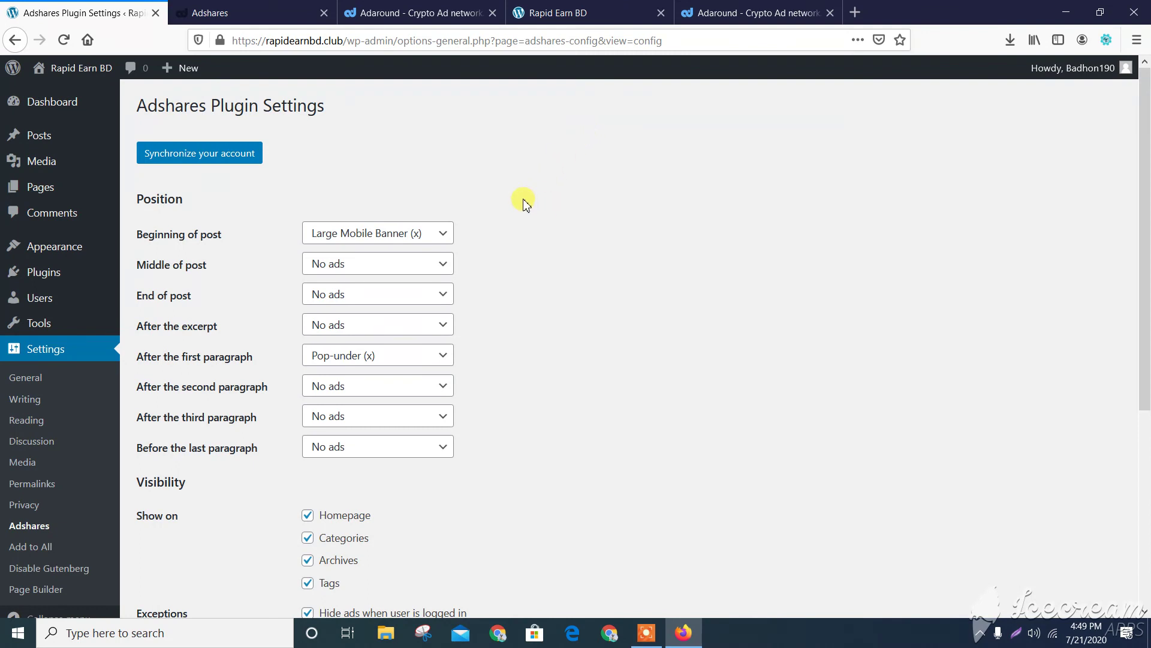
pyautogui.click(270, 13)
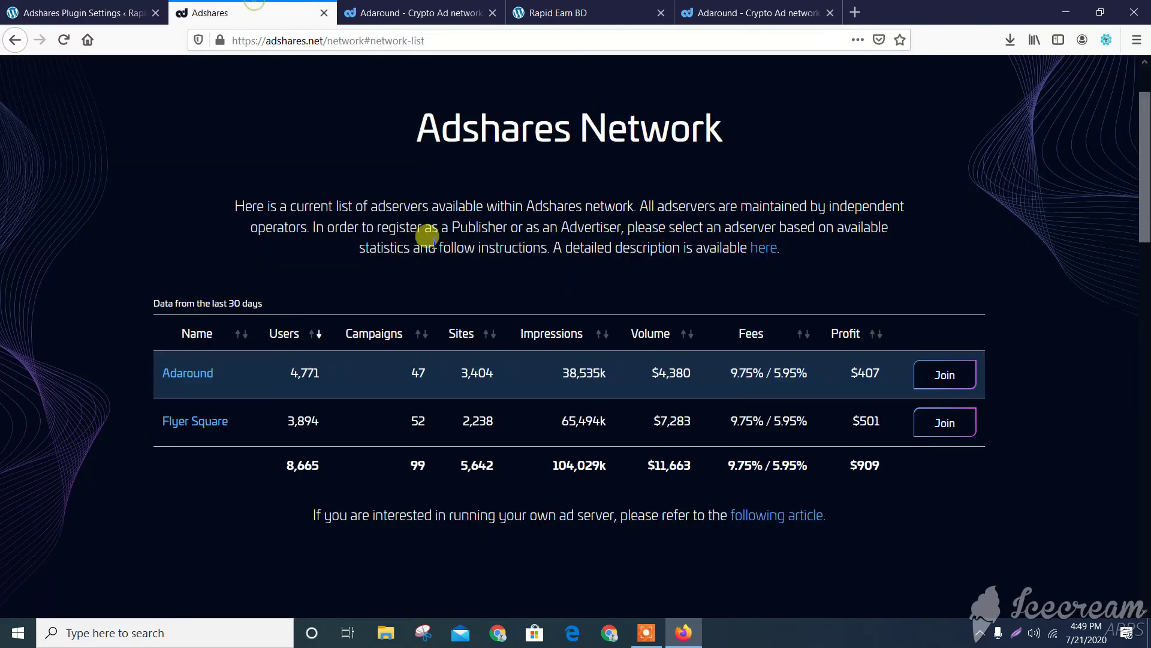
pyautogui.click(360, 14)
pyautogui.click(78, 13)
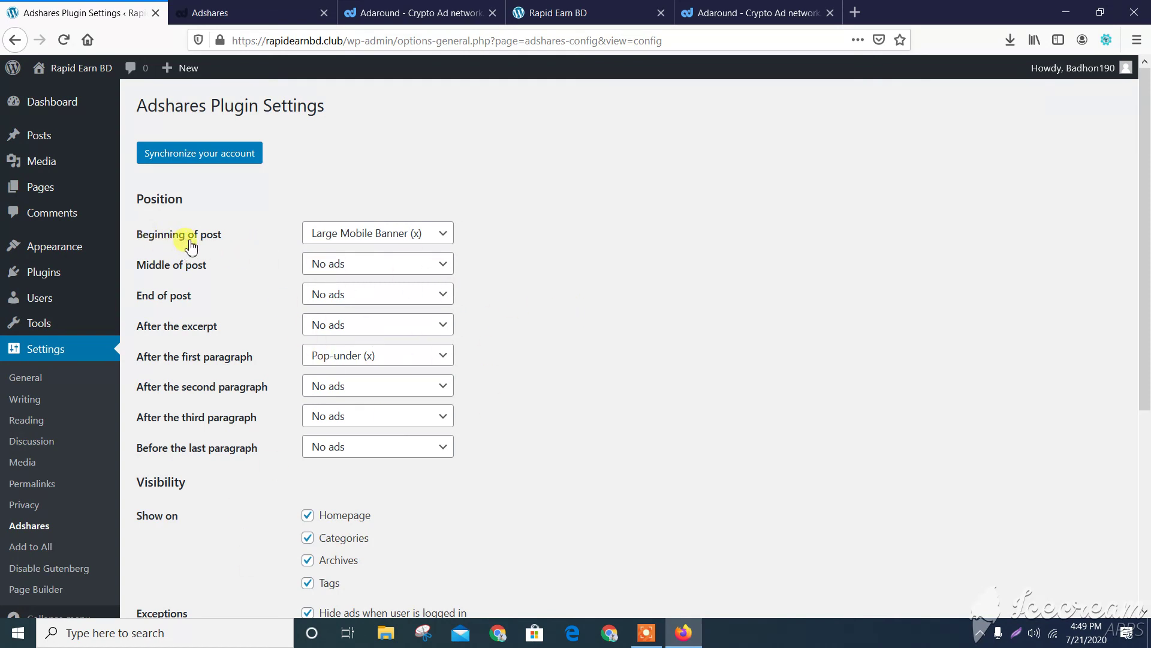
# - Open the ad choices for the beginning-of-post position in the Adshares plugin settings
pyautogui.click(436, 233)
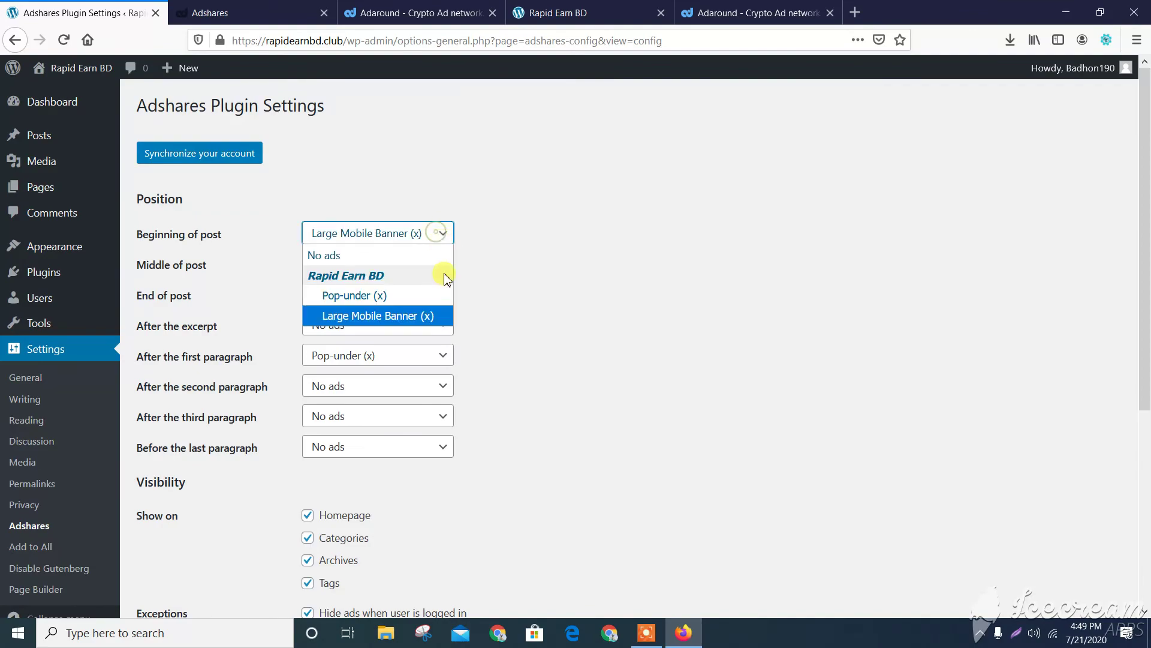